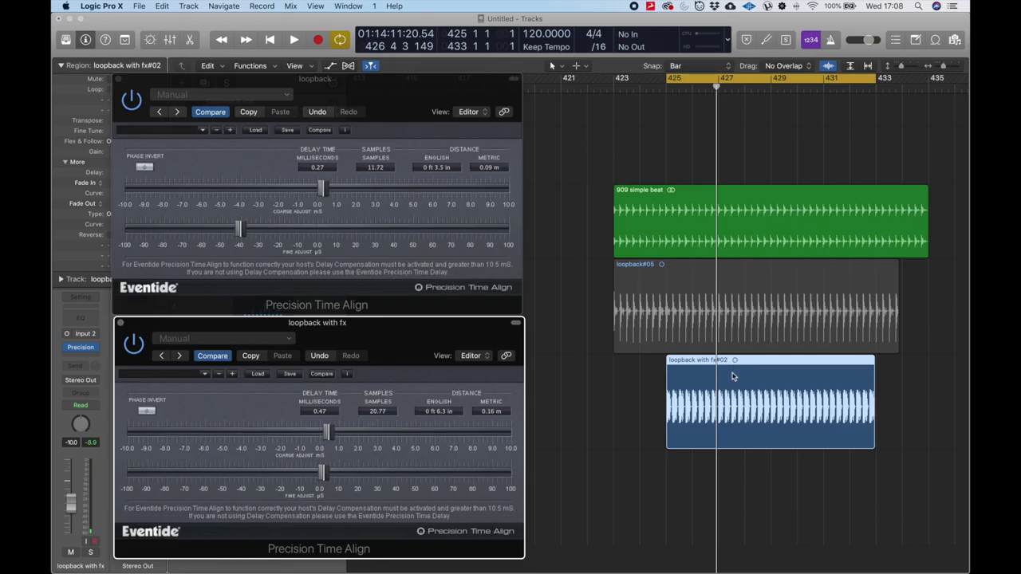
Step: Mute the "loopback with fx" track and briefly play the cycled section from bar 425
{"action": "key", "text": "m"}
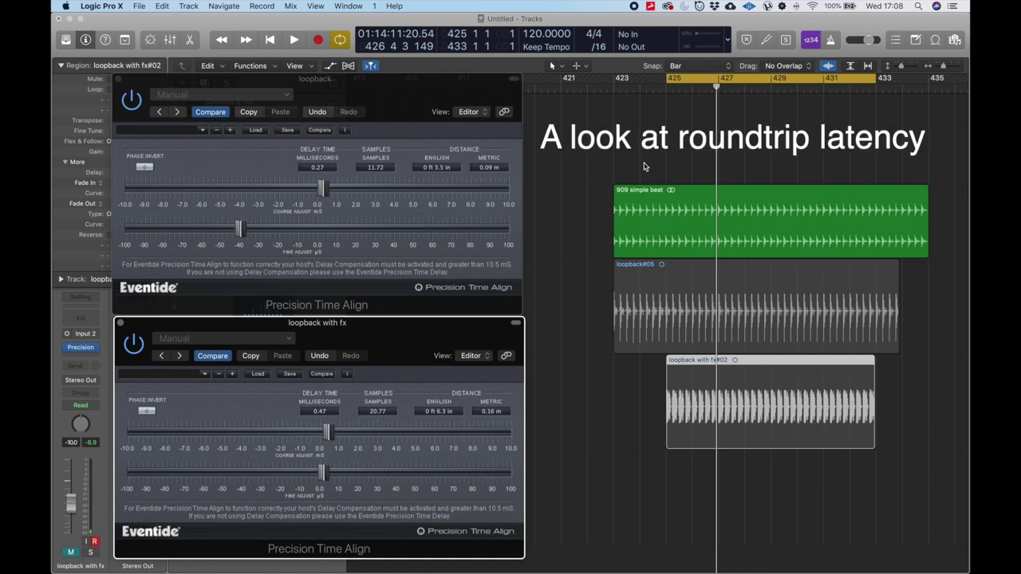
{"action": "key", "text": "space"}
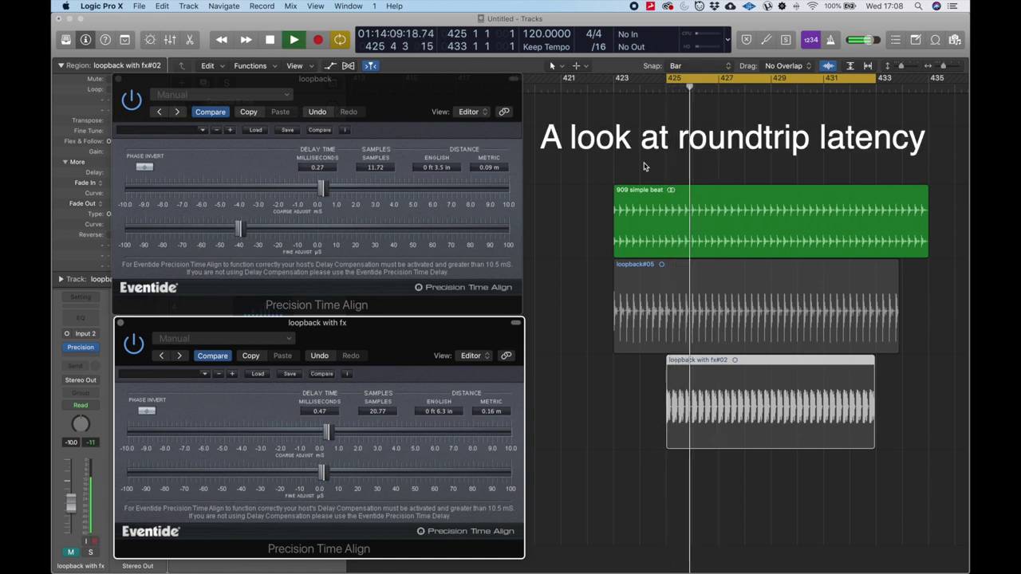
{"action": "key", "text": "space"}
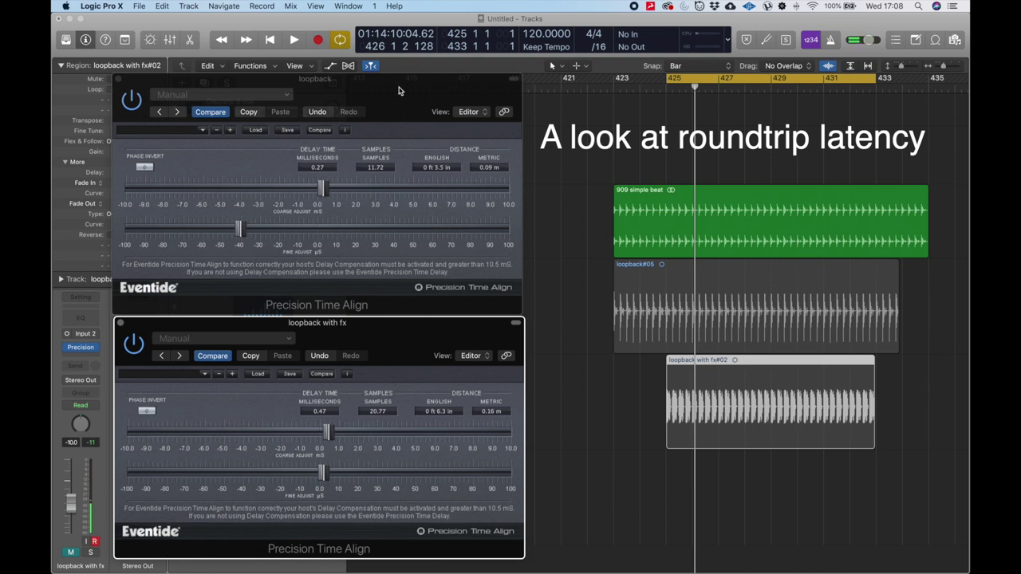
Step: Select the loopback track, move both Precision Time Align windows off the regions and close them
{"action": "left_click", "coordinate": [398, 88]}
{"action": "left_click_drag", "start_coordinate": [412, 82], "coordinate": [462, 72]}
{"action": "left_click_drag", "start_coordinate": [381, 327], "coordinate": [437, 325]}
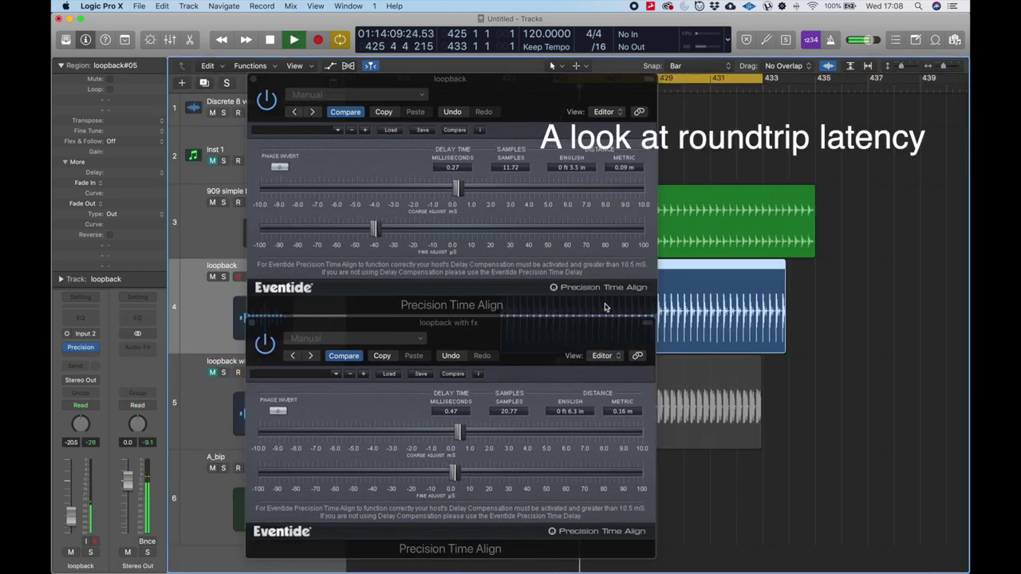
{"action": "left_click", "coordinate": [255, 79]}
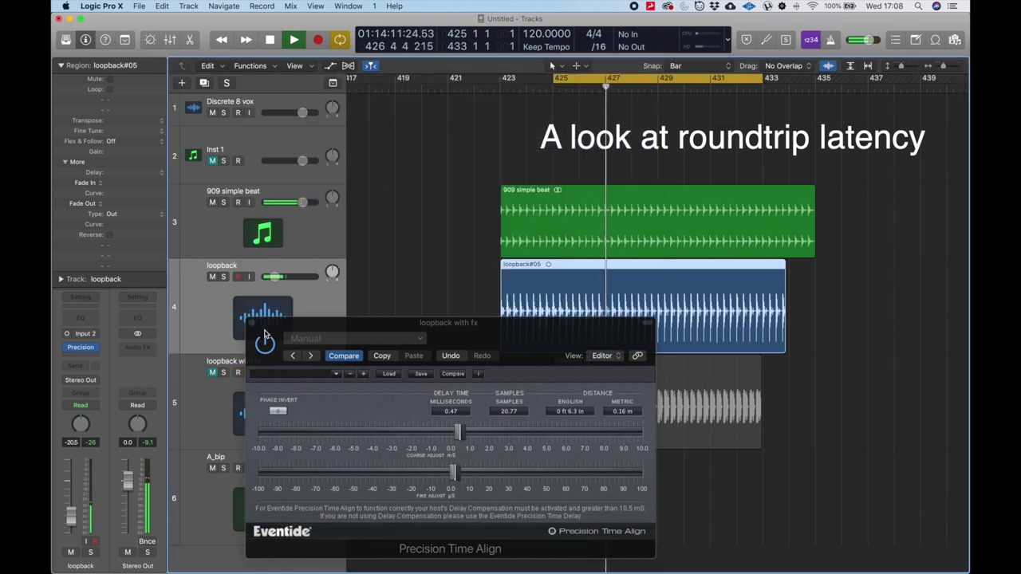
{"action": "left_click", "coordinate": [254, 322]}
Step: Audition the simple beat from bar 425 with the loopback track muted and unmuted
{"action": "left_click", "coordinate": [212, 276]}
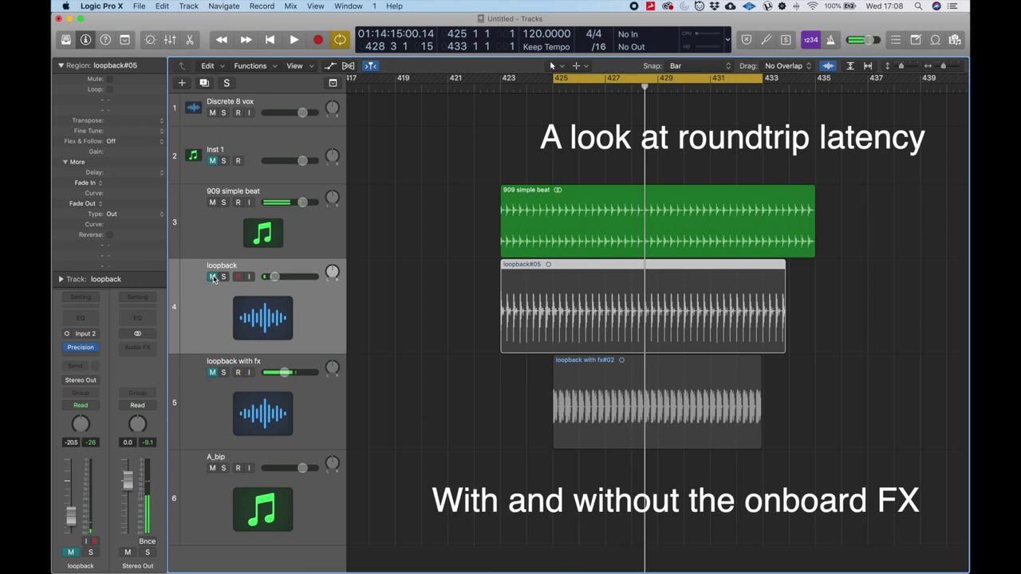
{"action": "key", "text": "space"}
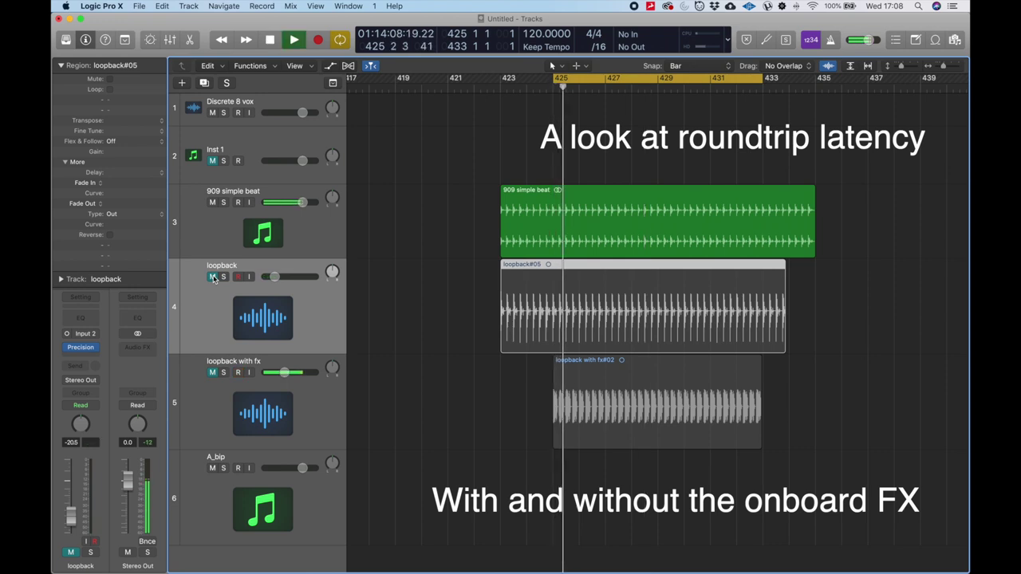
{"action": "left_click", "coordinate": [212, 277]}
{"action": "key", "text": "space"}
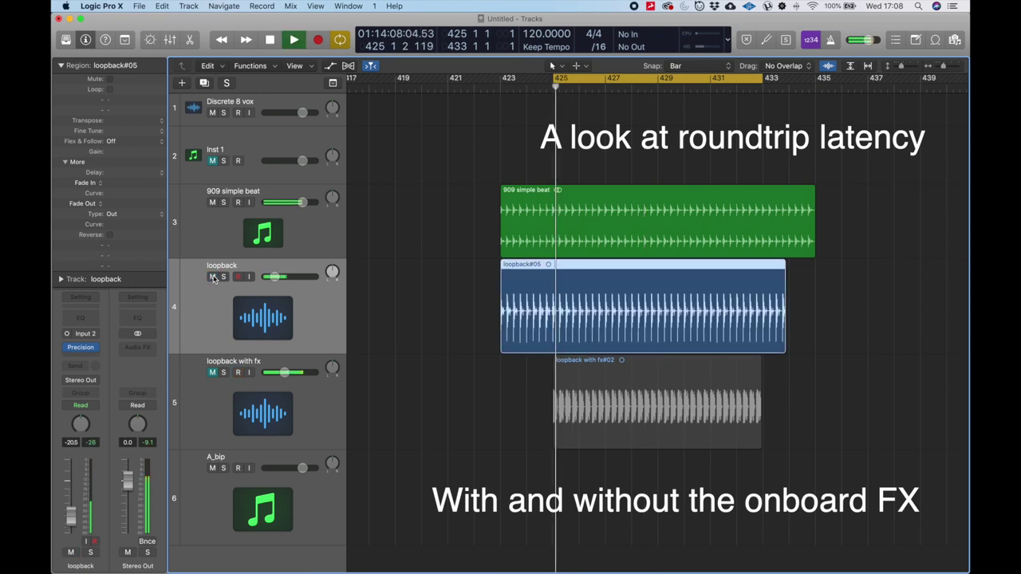
{"action": "key", "text": "space"}
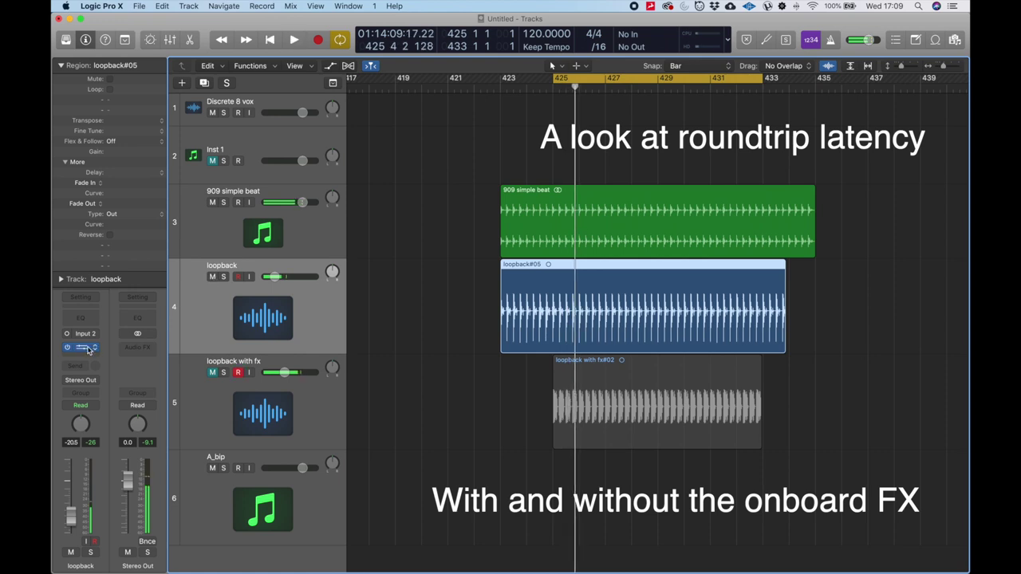
Step: Open the loopback track's Precision Time Align plug-in and place its window below the loopback region
{"action": "left_click", "coordinate": [80, 349]}
{"action": "left_click_drag", "start_coordinate": [503, 79], "coordinate": [673, 364]}
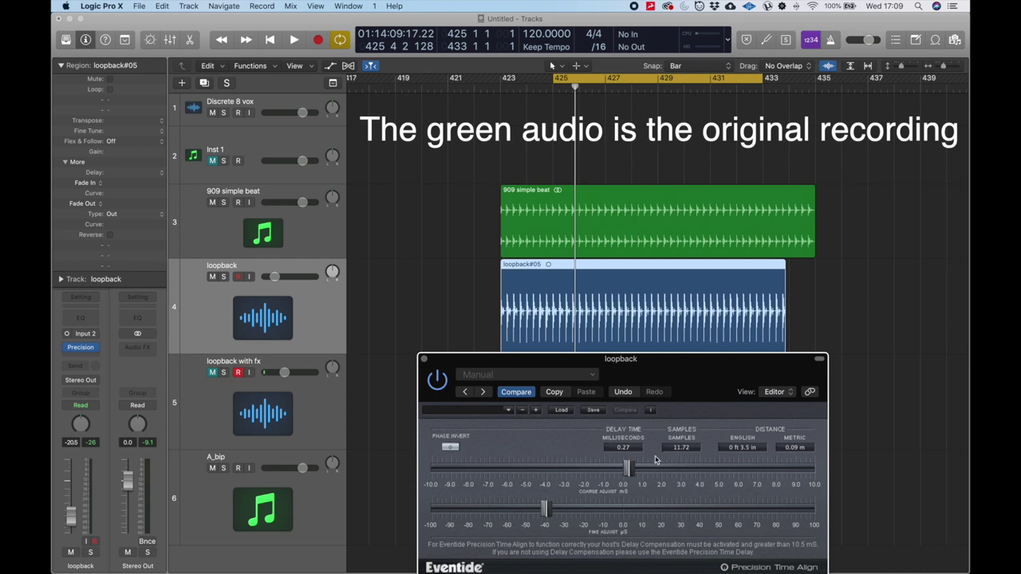
{"action": "left_click_drag", "start_coordinate": [682, 363], "coordinate": [667, 371]}
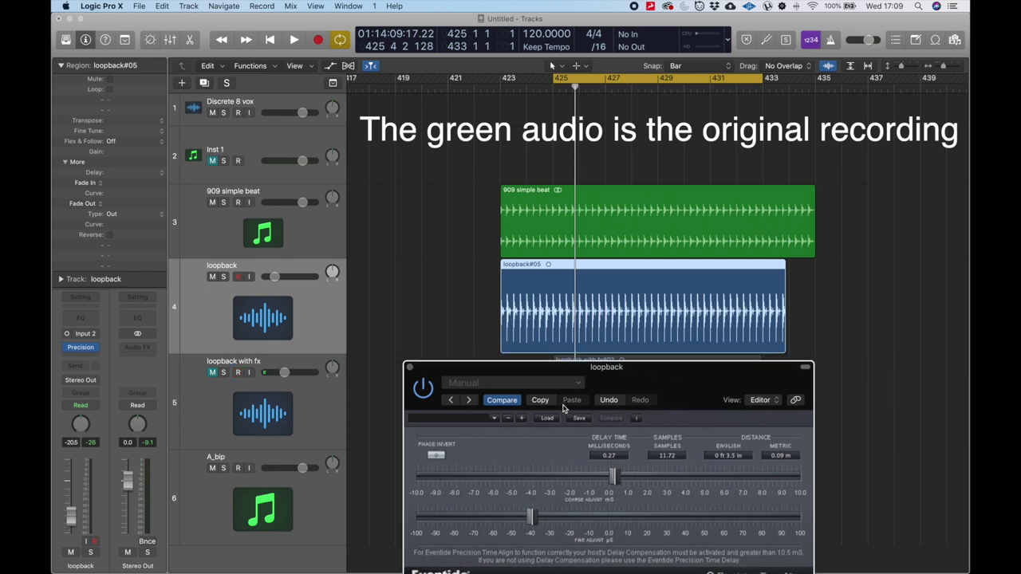
Step: Bypass Precision Time Align on the loopback track and compare playback with that track muted and unmuted
{"action": "left_click", "coordinate": [440, 314]}
{"action": "key", "text": "space"}
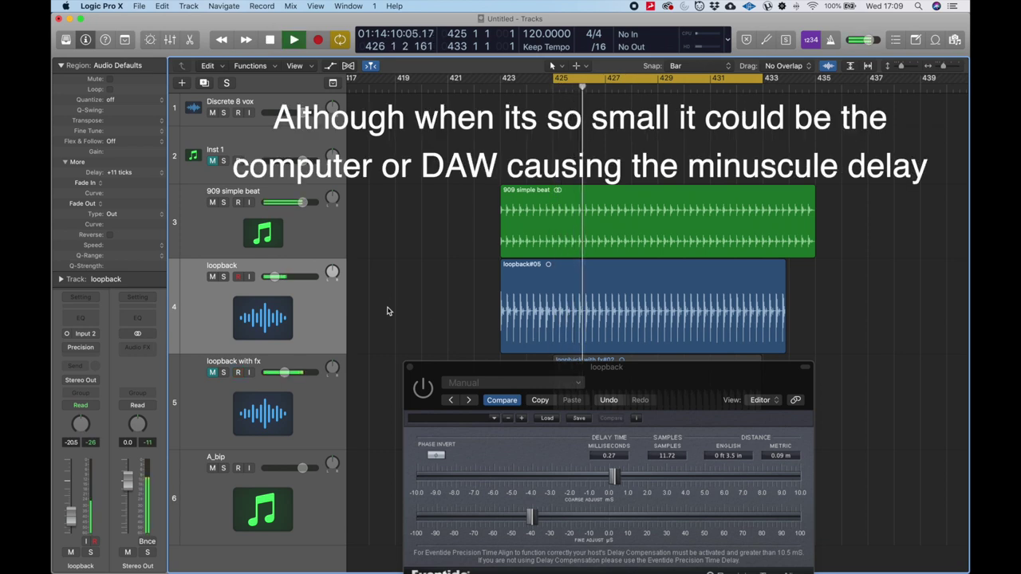
{"action": "left_click", "coordinate": [212, 277]}
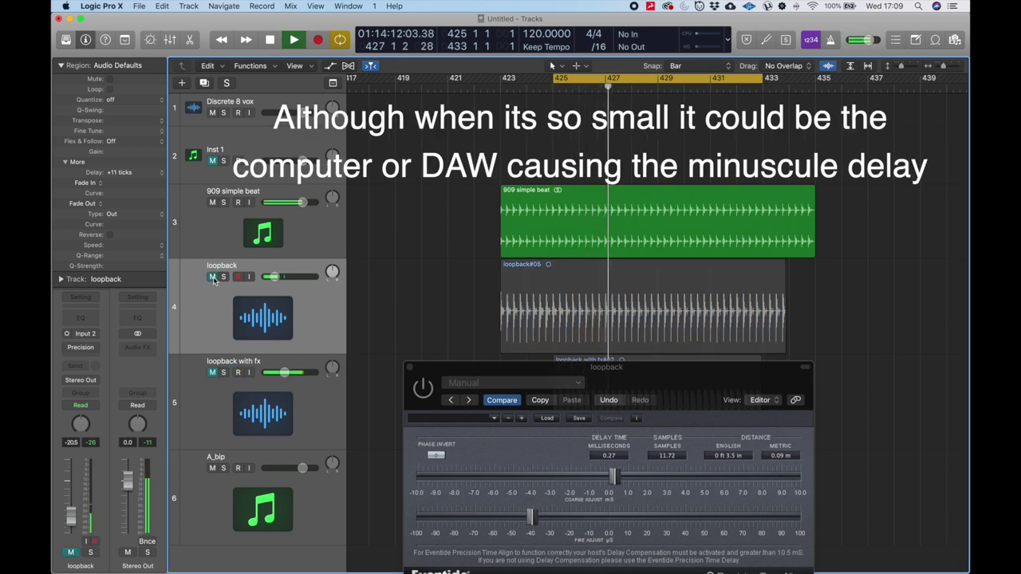
{"action": "left_click", "coordinate": [212, 277]}
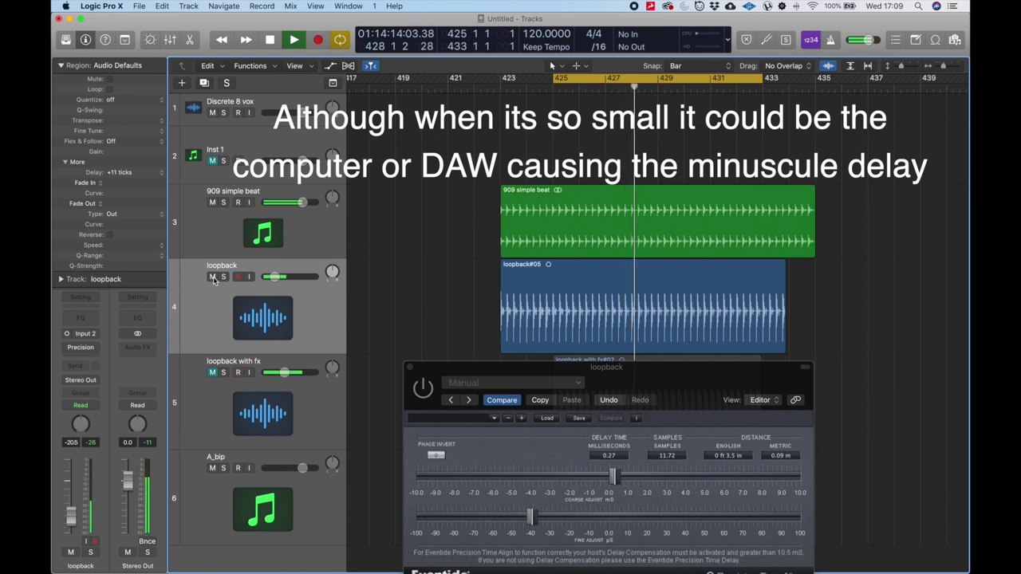
{"action": "key", "text": "space"}
{"action": "left_click", "coordinate": [213, 276]}
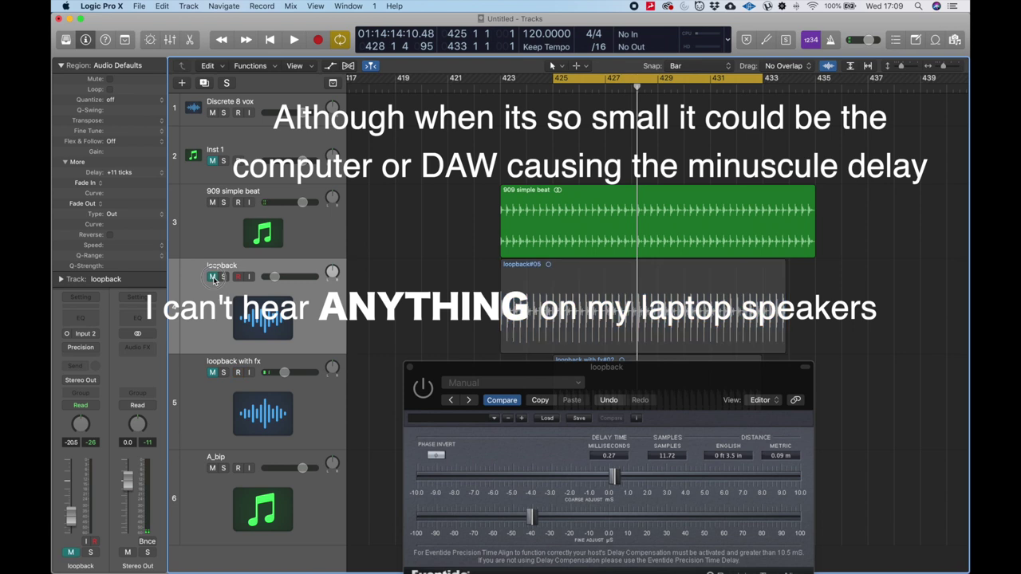
{"action": "key", "text": "space"}
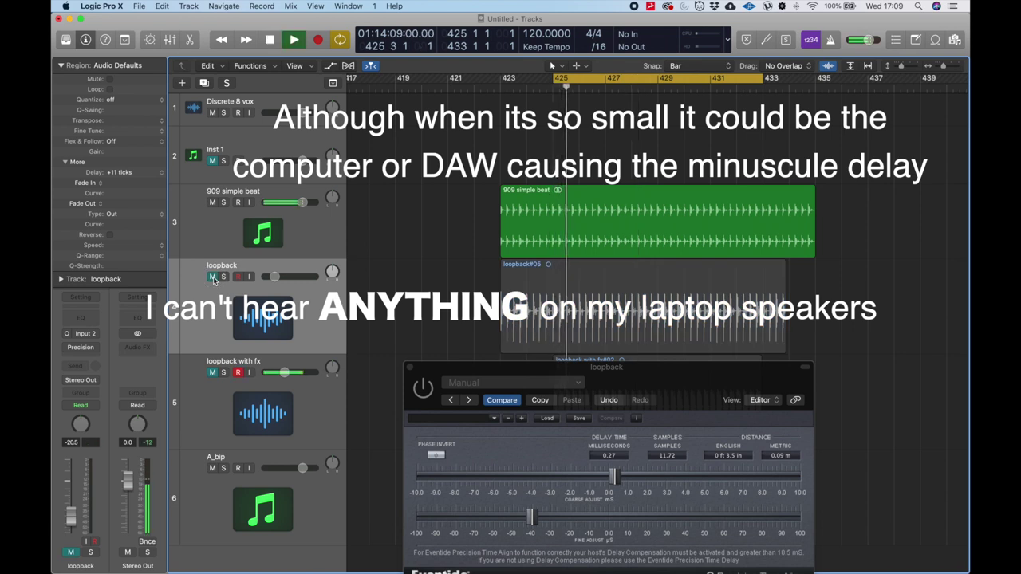
{"action": "key", "text": "space"}
{"action": "left_click", "coordinate": [212, 276]}
{"action": "key", "text": "space"}
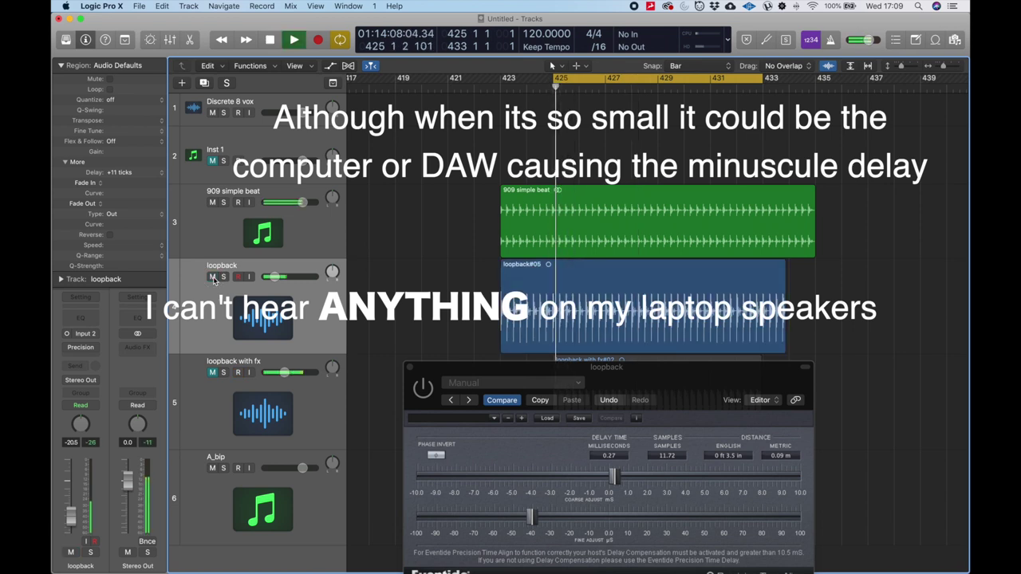
{"action": "key", "text": "space"}
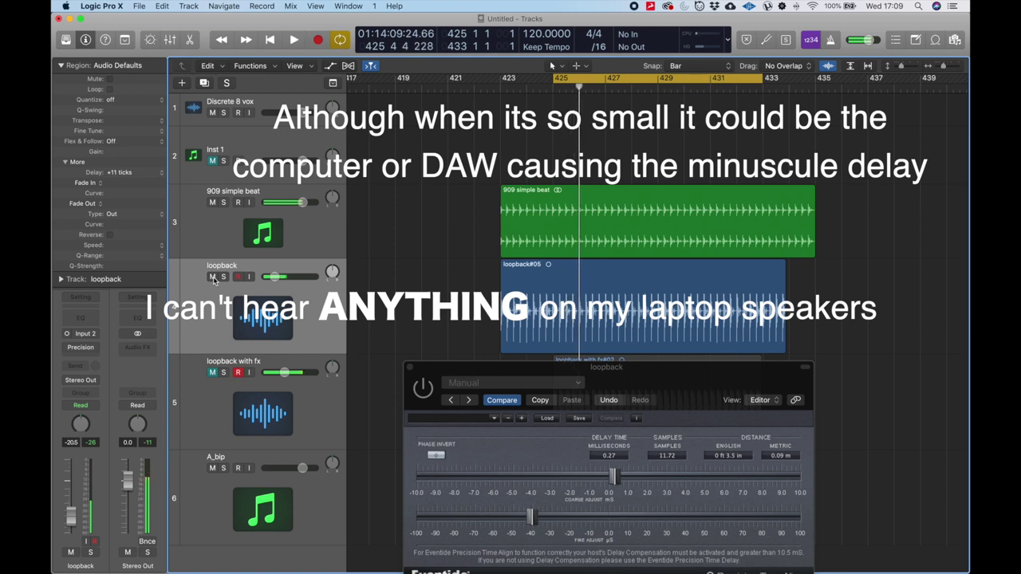
Step: Re-enable Precision Time Align and compare the cycled beat with the time-aligned loopback track muted and unmuted
{"action": "left_click", "coordinate": [425, 387]}
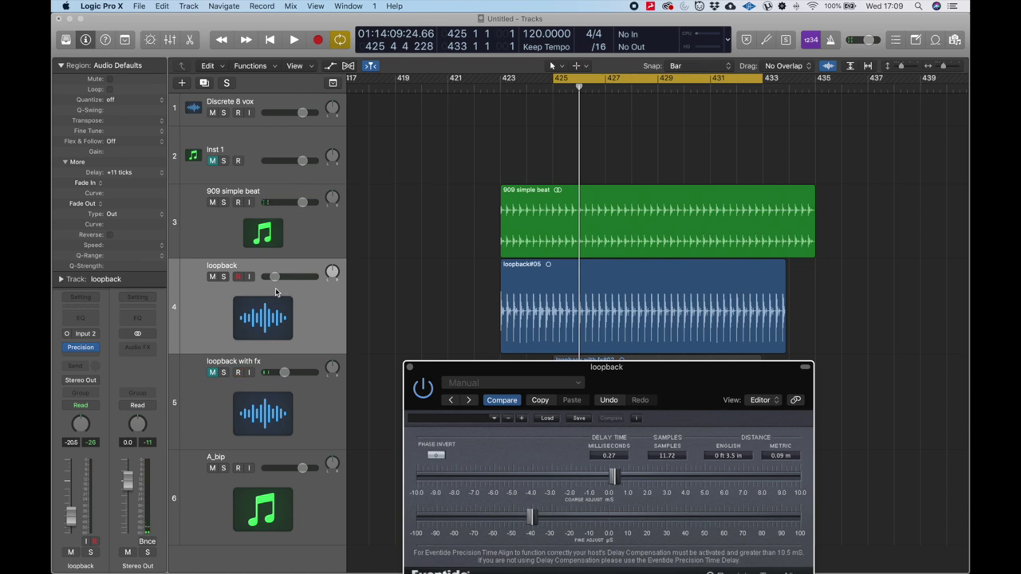
{"action": "left_click", "coordinate": [210, 276]}
{"action": "key", "text": "space"}
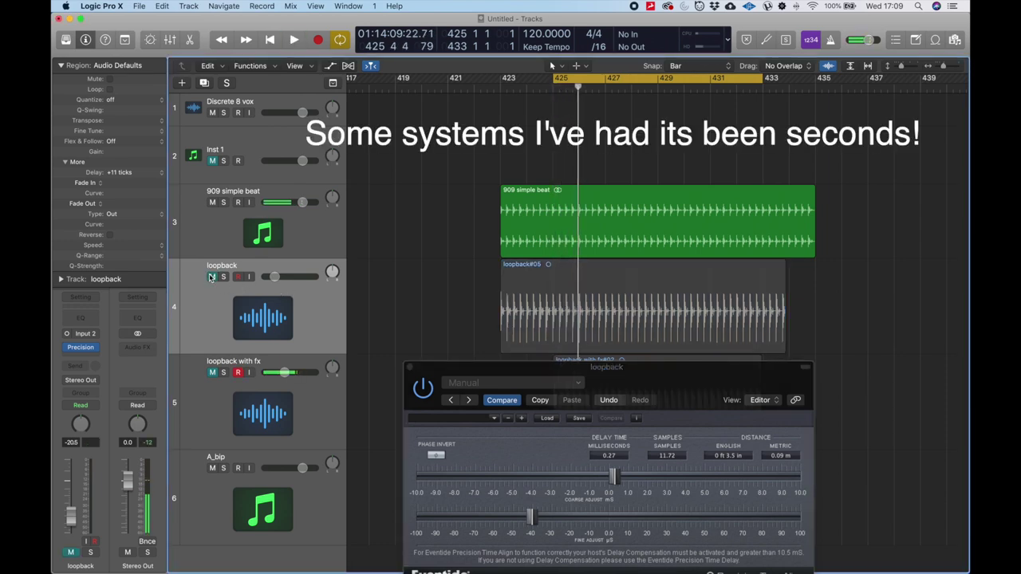
{"action": "left_click", "coordinate": [211, 276]}
{"action": "key", "text": "space"}
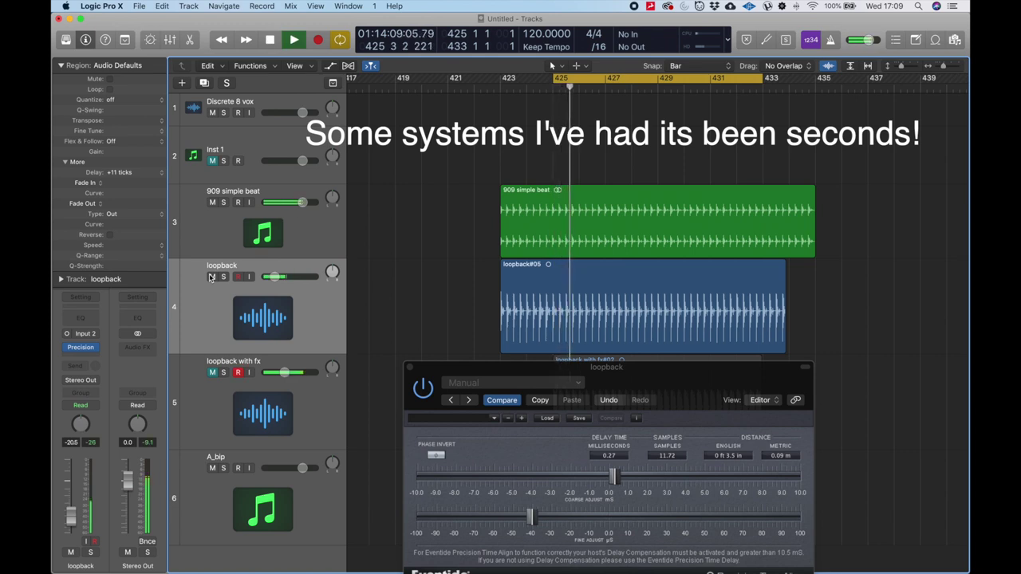
{"action": "left_click", "coordinate": [210, 276]}
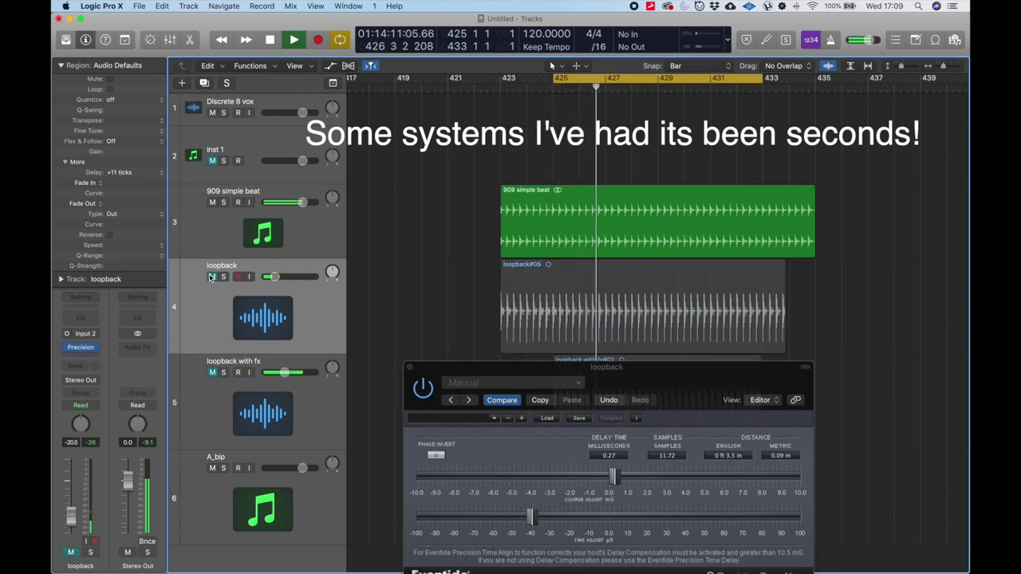
{"action": "left_click", "coordinate": [210, 276]}
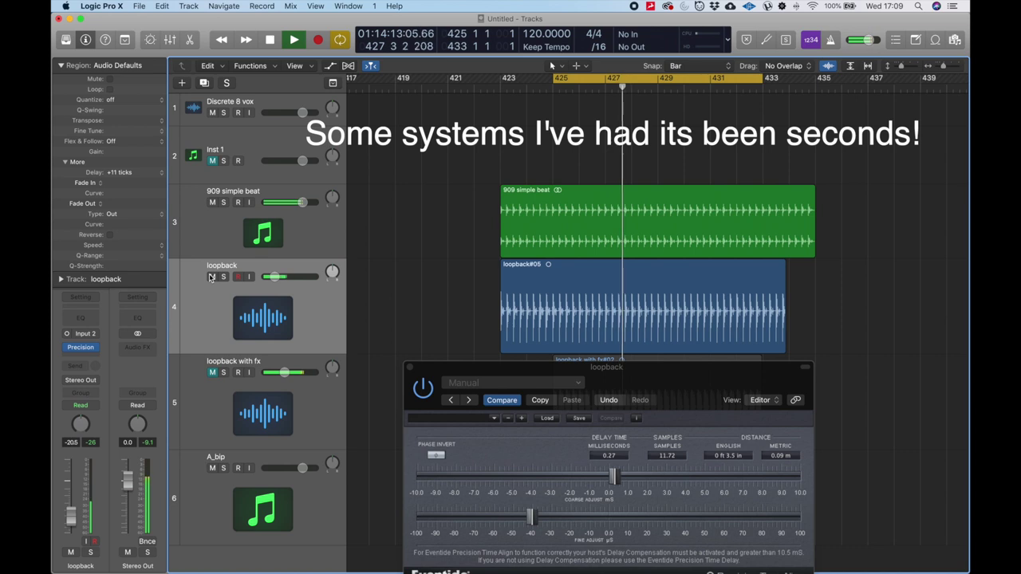
{"action": "key", "text": "space"}
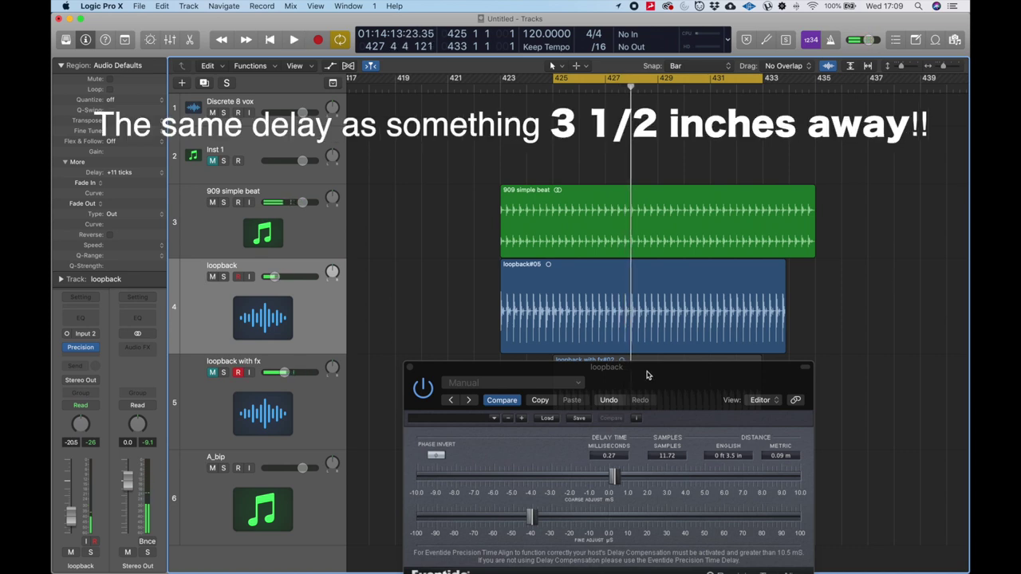
Step: Bypass and close the loopback track's Precision Time Align plug-in, and mute the track
{"action": "left_click_drag", "start_coordinate": [650, 371], "coordinate": [772, 251]}
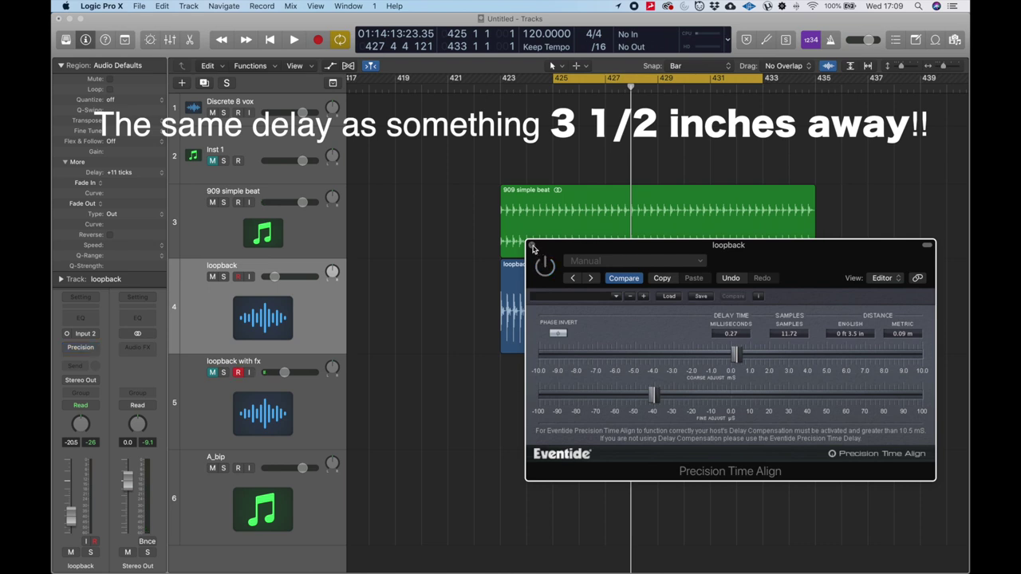
{"action": "left_click", "coordinate": [532, 246]}
{"action": "left_click", "coordinate": [212, 277]}
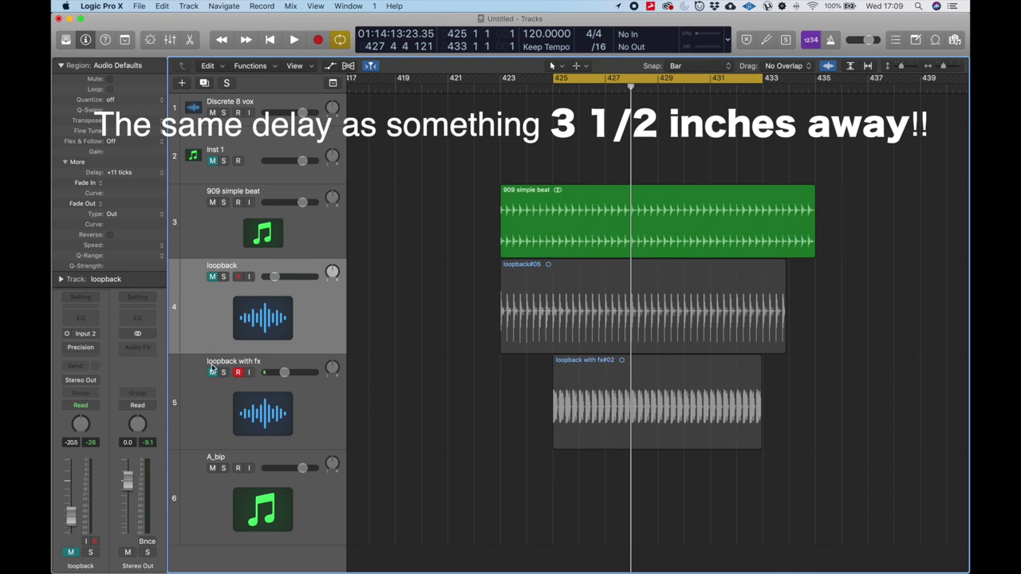
Step: Select the "loopback with fx" track and toggle its mute during playback to listen for phase issues against the beat
{"action": "left_click", "coordinate": [257, 364]}
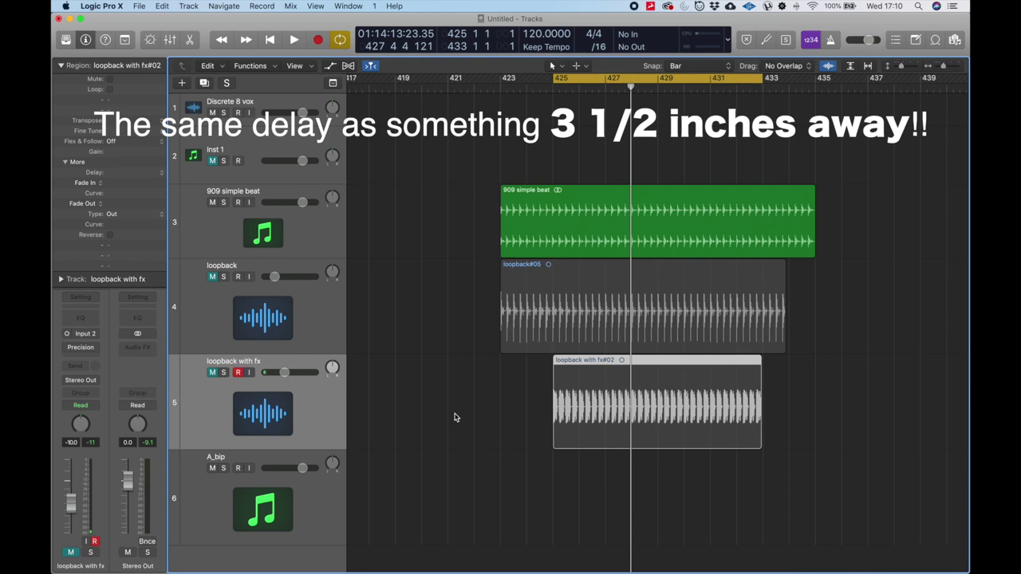
{"action": "key", "text": "space"}
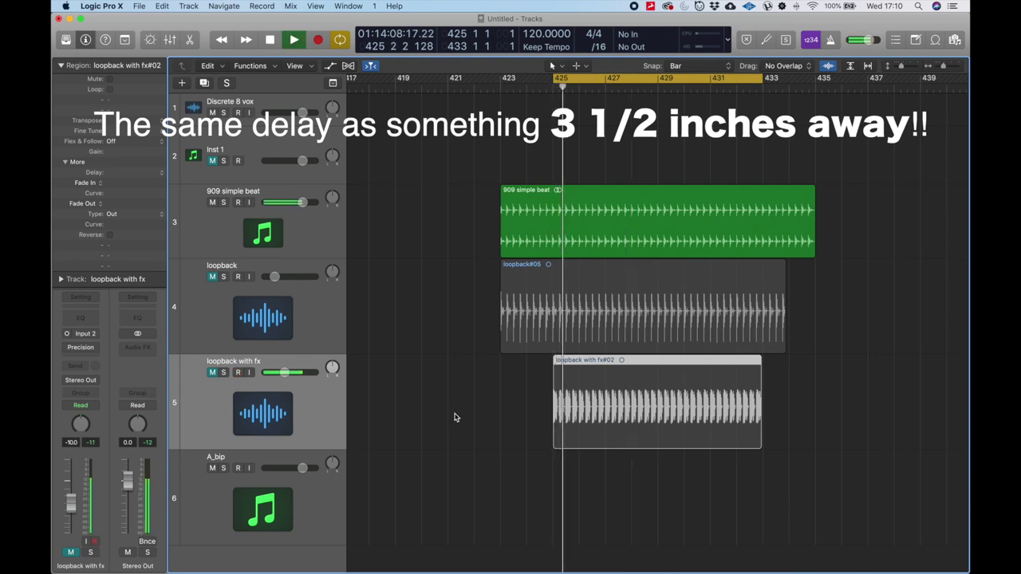
{"action": "left_click", "coordinate": [212, 372]}
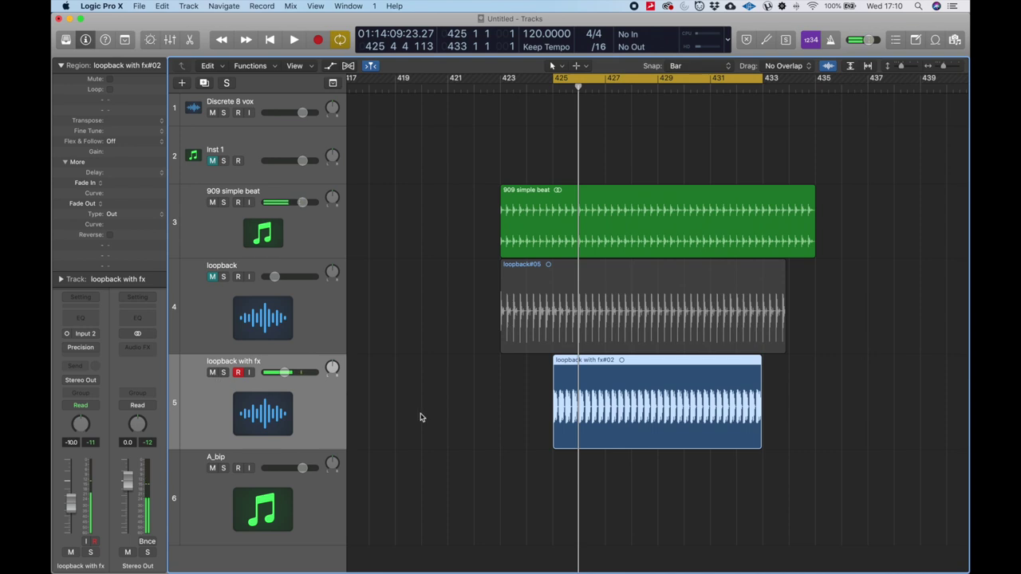
{"action": "left_click", "coordinate": [212, 372]}
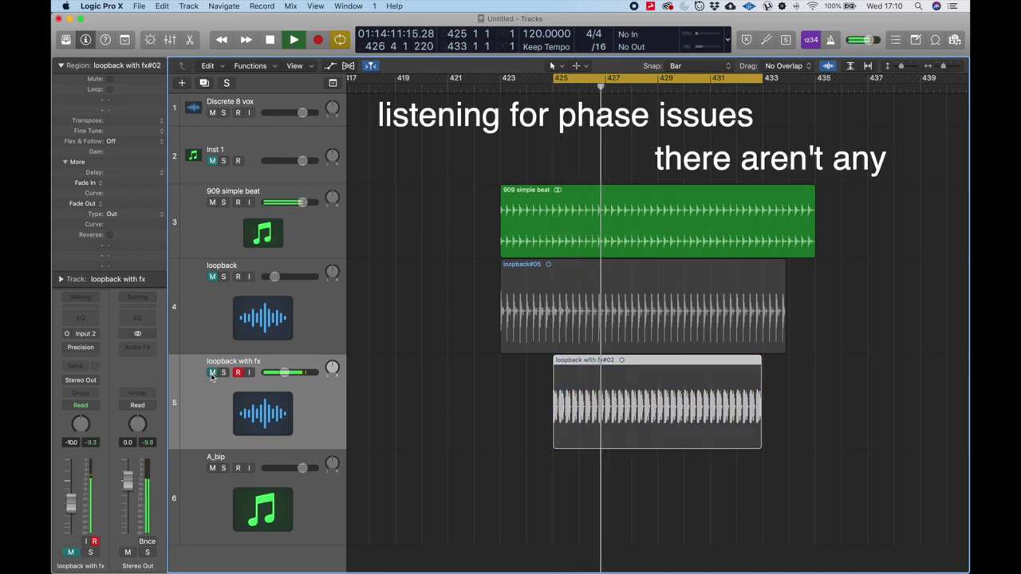
{"action": "left_click", "coordinate": [212, 373]}
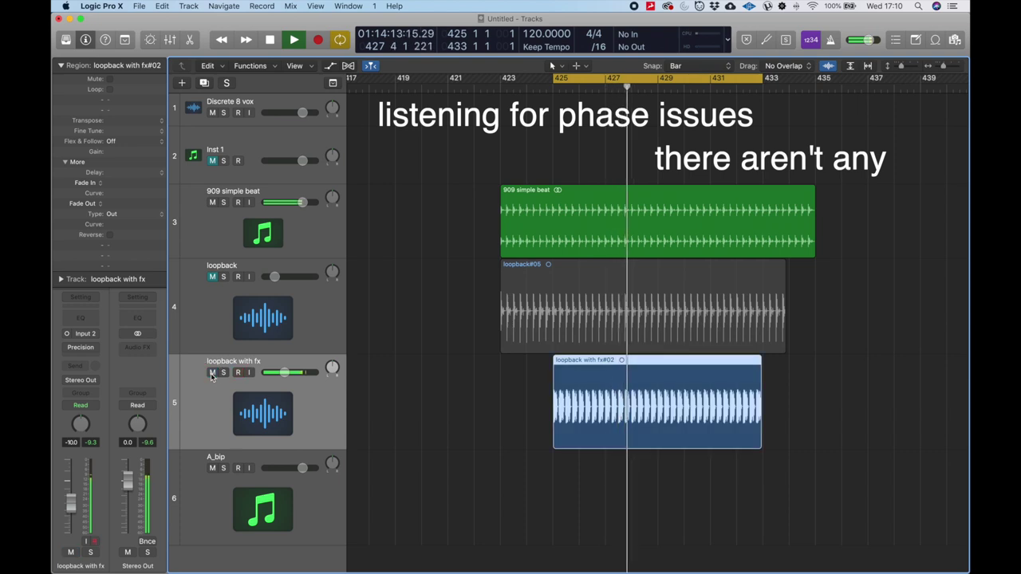
{"action": "left_click", "coordinate": [212, 372]}
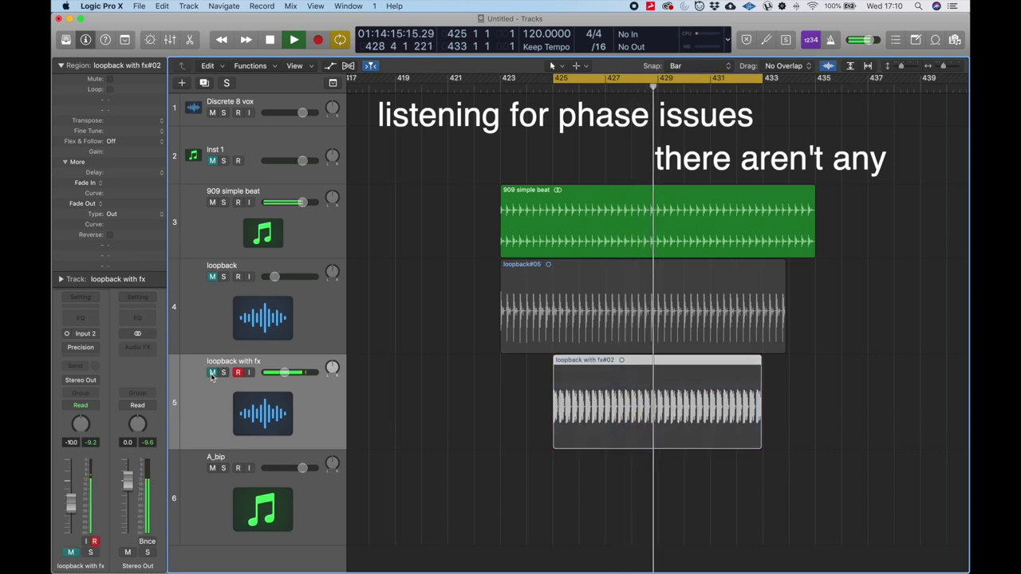
Step: Switch to the discrete8_hybrid control panel, open Preamp 2's effects rack and show the FET-A76 compressor
{"action": "left_click", "coordinate": [635, 561]}
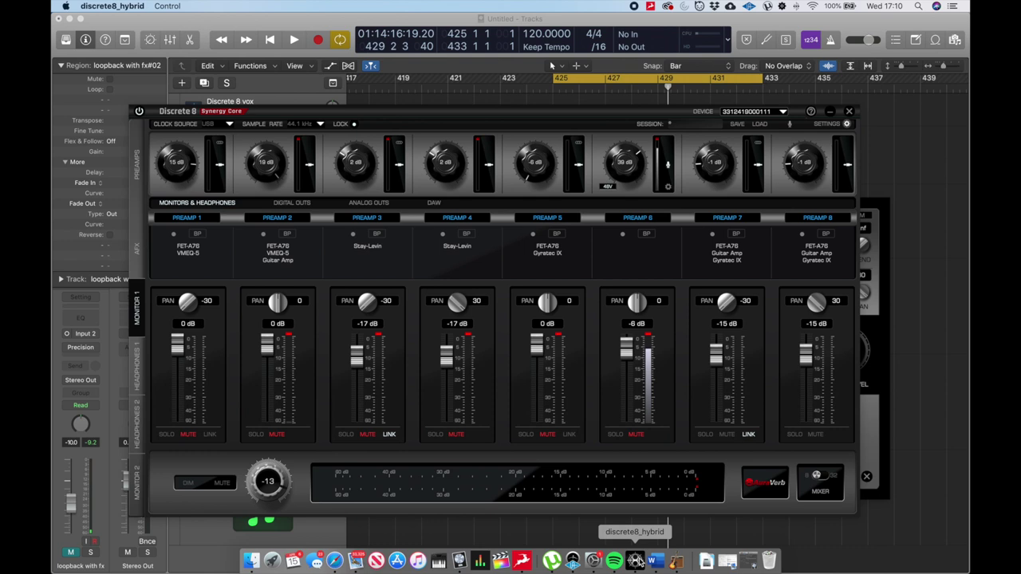
{"action": "left_click", "coordinate": [285, 249]}
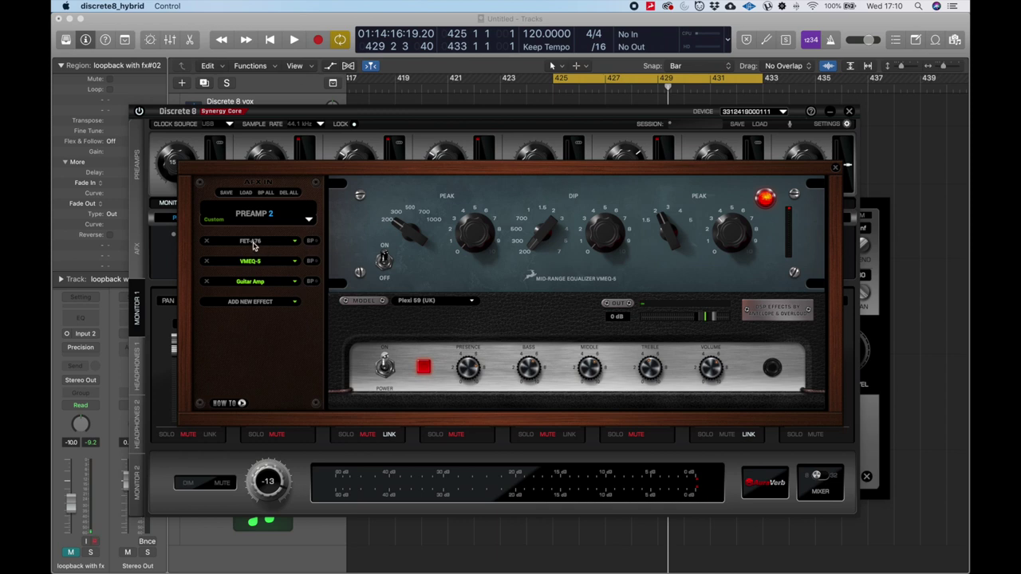
{"action": "left_click", "coordinate": [253, 244]}
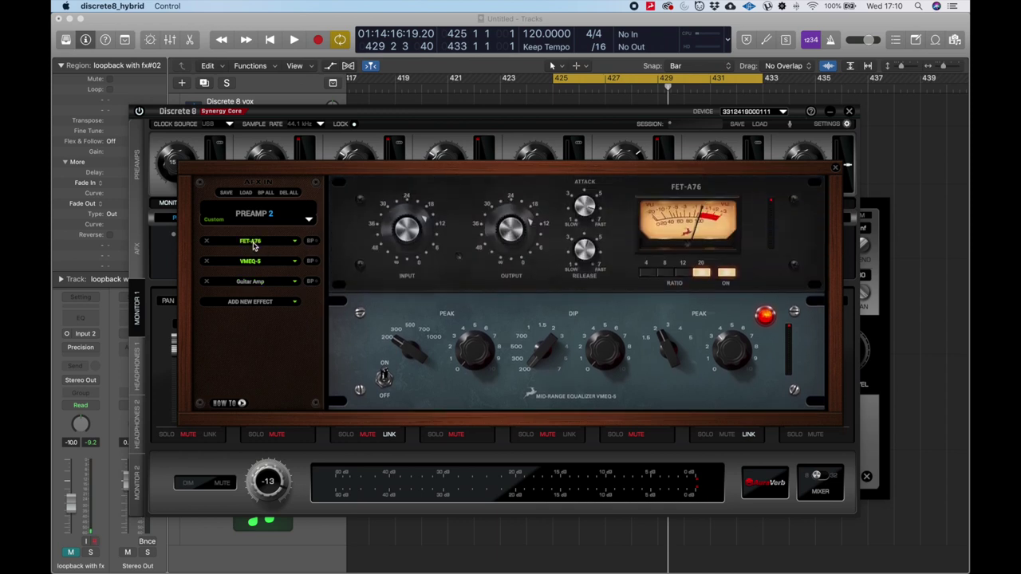
Step: Show the Guitar Amp effect in Preamp 2's effects rack
{"action": "left_click", "coordinate": [268, 282]}
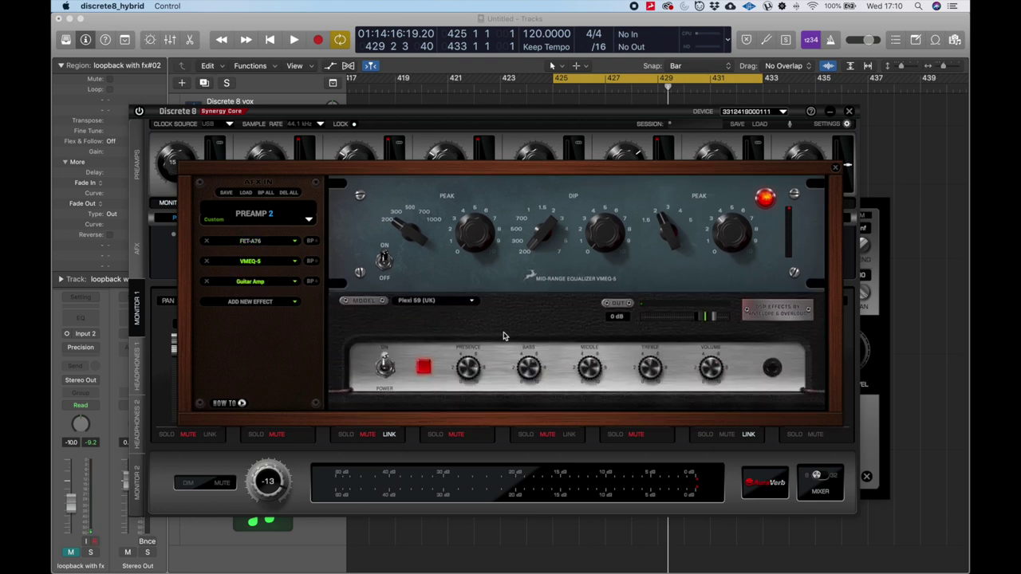
Step: Switch to Logic Pro X and open Precision Time Align on the "loopback with fx" track, with the track unmuted
{"action": "key", "text": "super+Tab"}
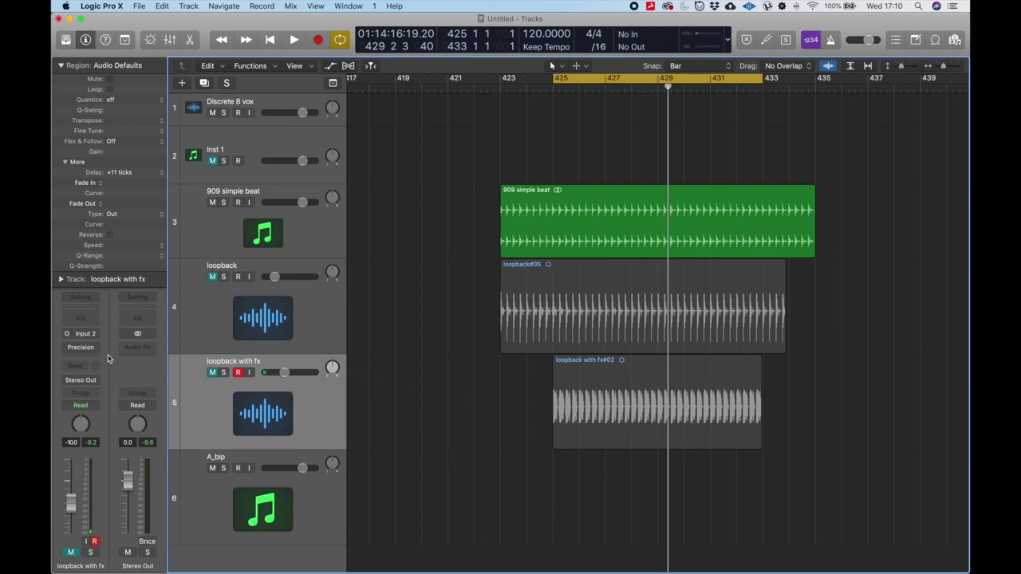
{"action": "left_click", "coordinate": [81, 348]}
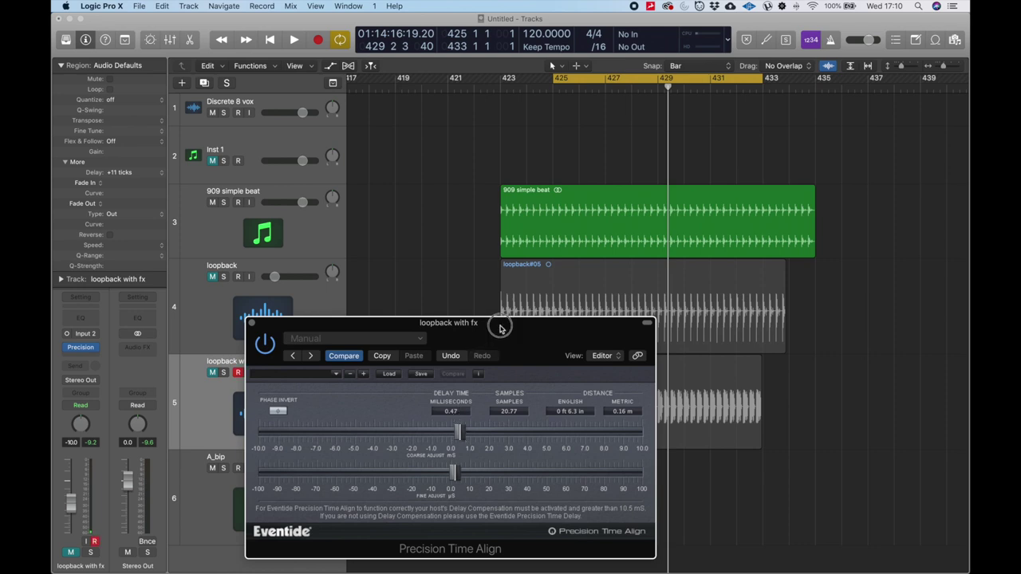
{"action": "left_click_drag", "start_coordinate": [500, 327], "coordinate": [508, 387]}
{"action": "key", "text": "r"}
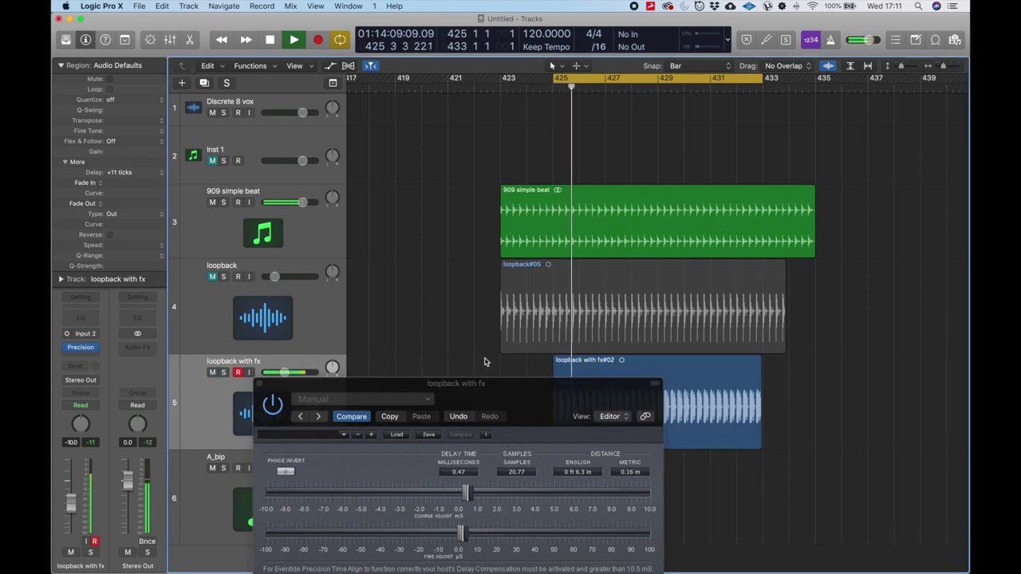
{"action": "left_click_drag", "start_coordinate": [485, 385], "coordinate": [408, 235]}
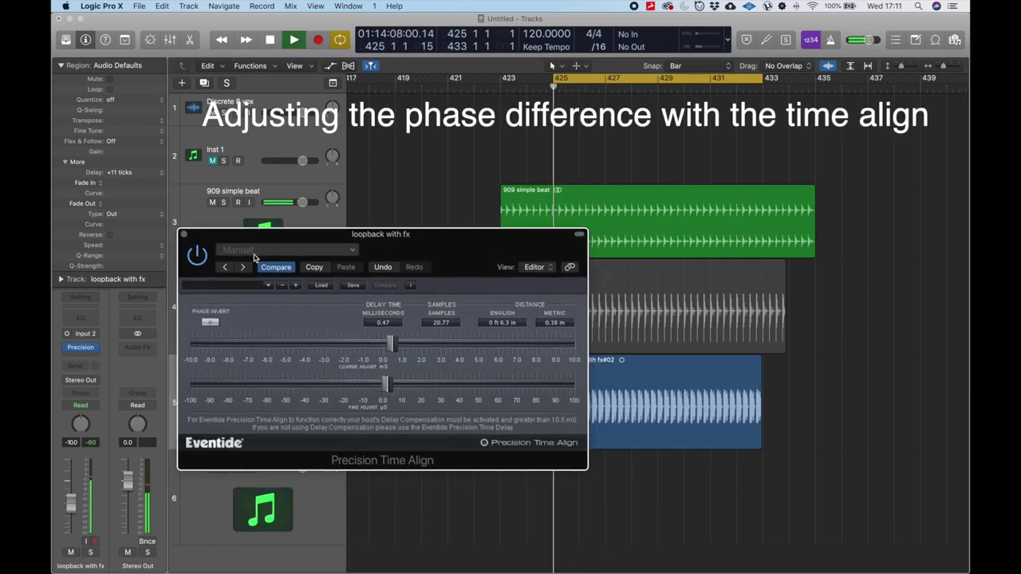
Step: Try coarse delays of -3.22, -1.43, -1.19 and -0.66 ms on the "loopback with fx" track, auditioning each against the beat
{"action": "left_click_drag", "start_coordinate": [390, 344], "coordinate": [323, 345]}
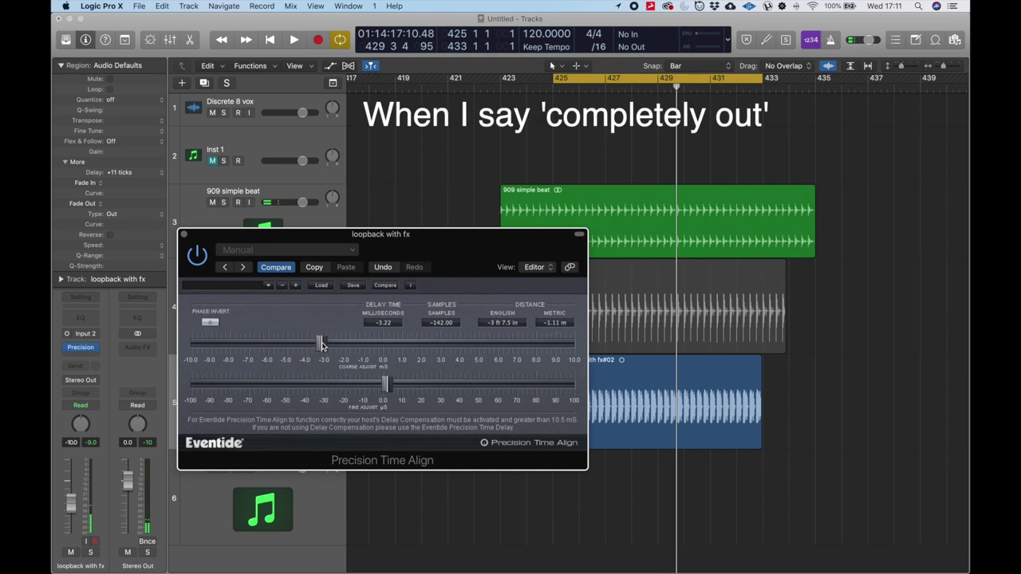
{"action": "key", "text": "space"}
{"action": "left_click_drag", "start_coordinate": [322, 345], "coordinate": [355, 345]}
{"action": "key", "text": "space"}
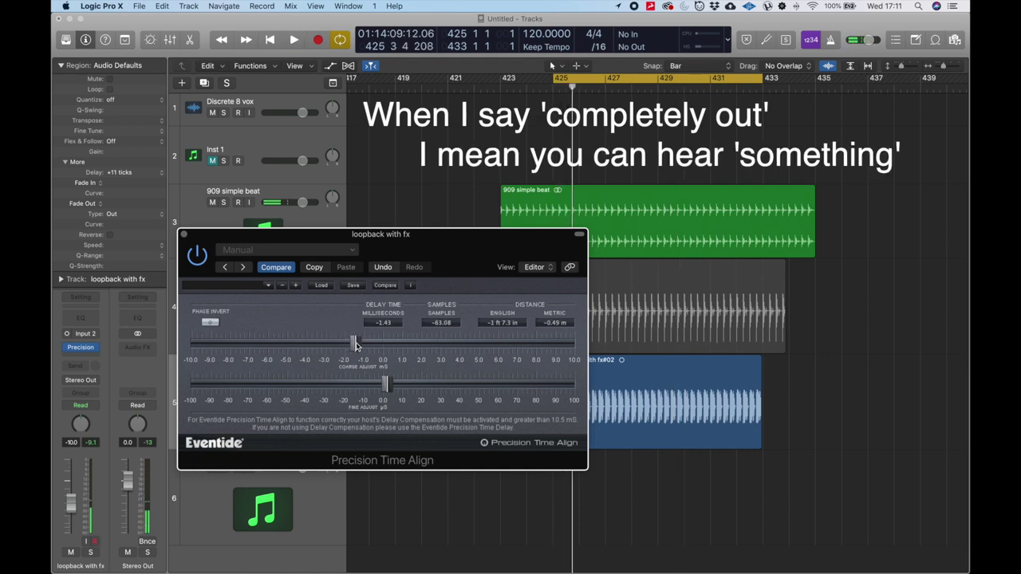
{"action": "key", "text": "space"}
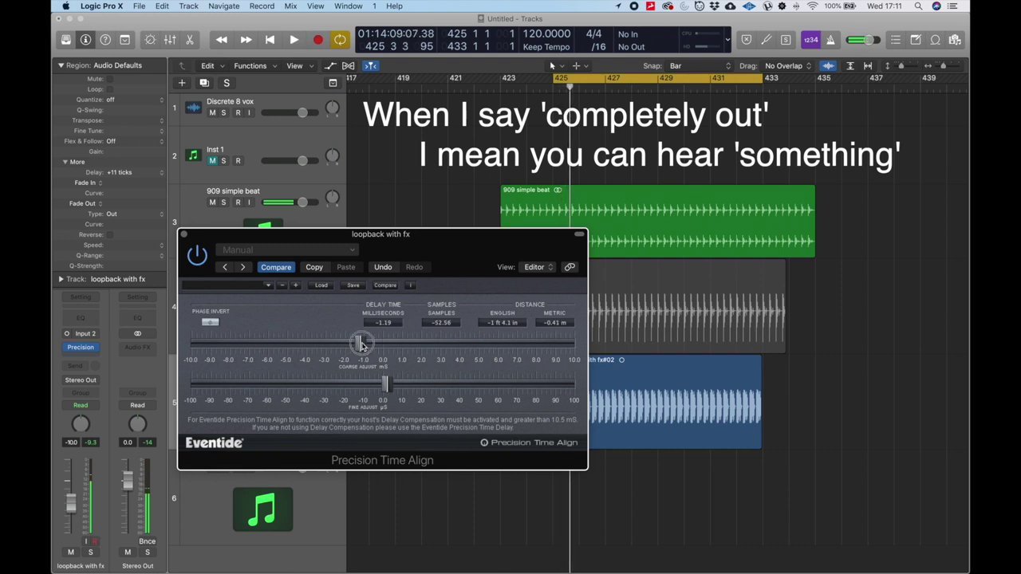
{"action": "key", "text": "space"}
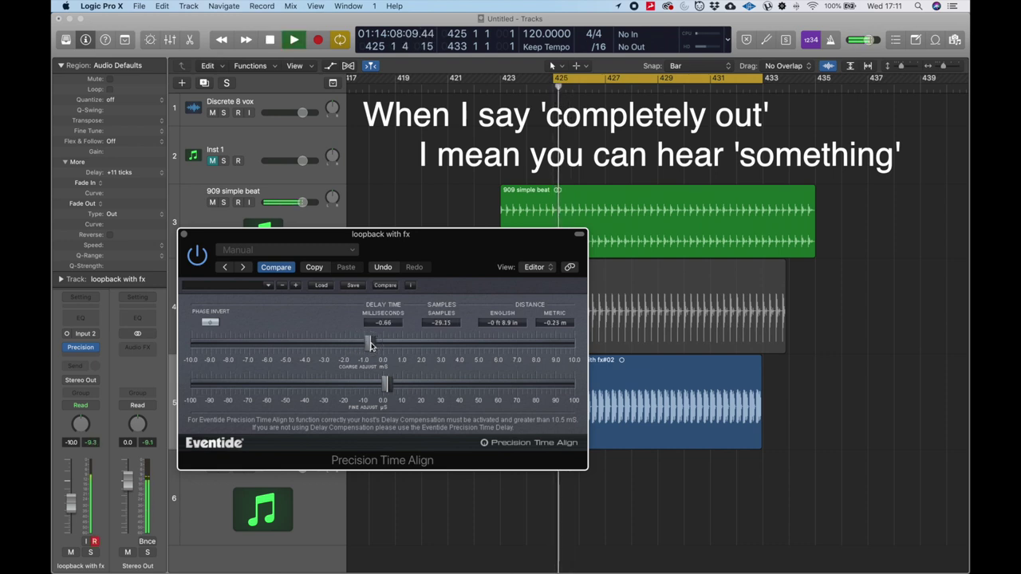
Step: Try coarse delays of 0.57, 0.76, 0.27 and -0.02 ms in Precision Time Align while listening for phase differences
{"action": "left_click_drag", "start_coordinate": [369, 344], "coordinate": [391, 347]}
{"action": "key", "text": "space"}
{"action": "key", "text": "space"}
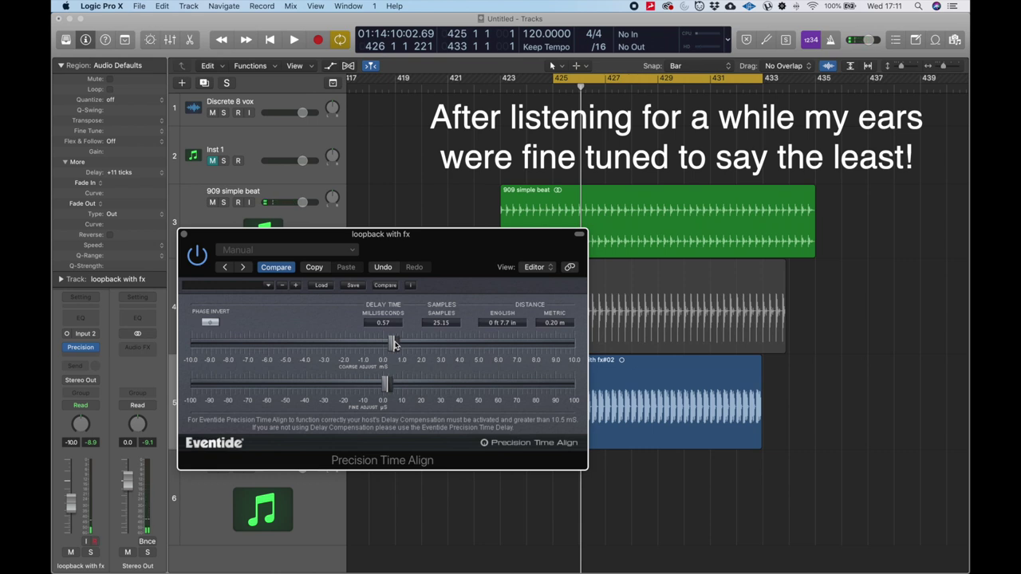
{"action": "key", "text": "space"}
{"action": "left_click_drag", "start_coordinate": [394, 344], "coordinate": [398, 344]}
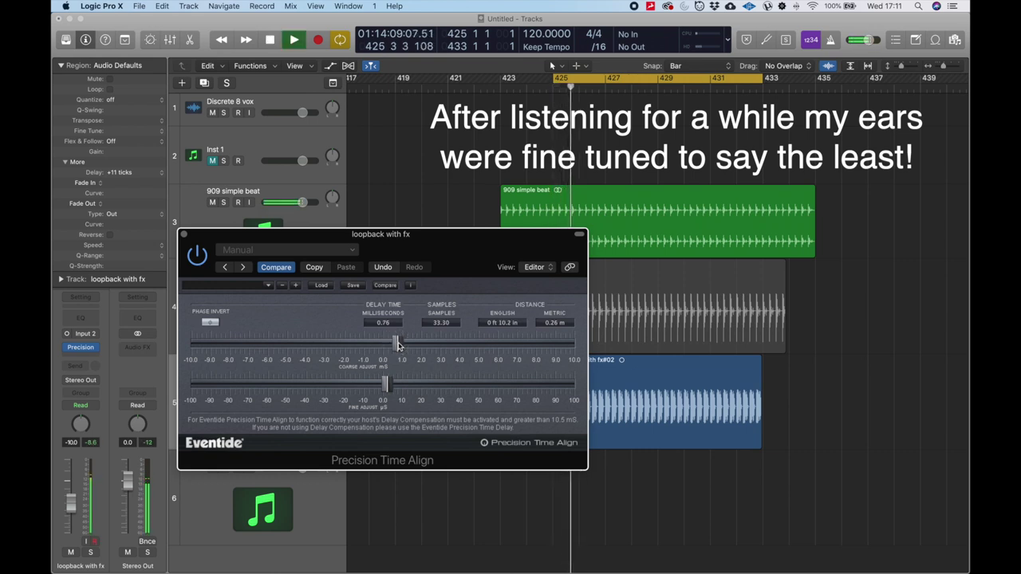
{"action": "key", "text": "space"}
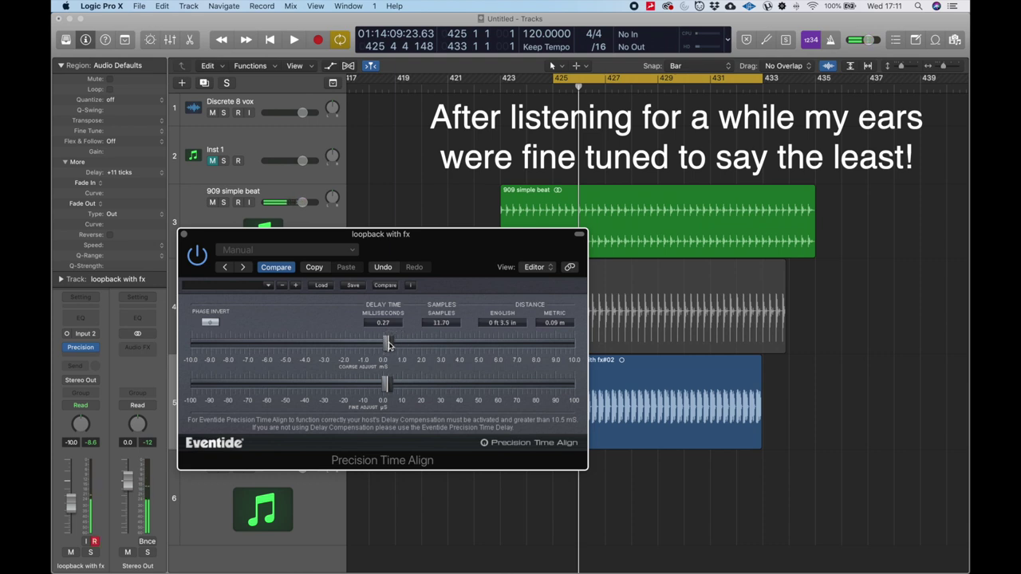
{"action": "key", "text": "space"}
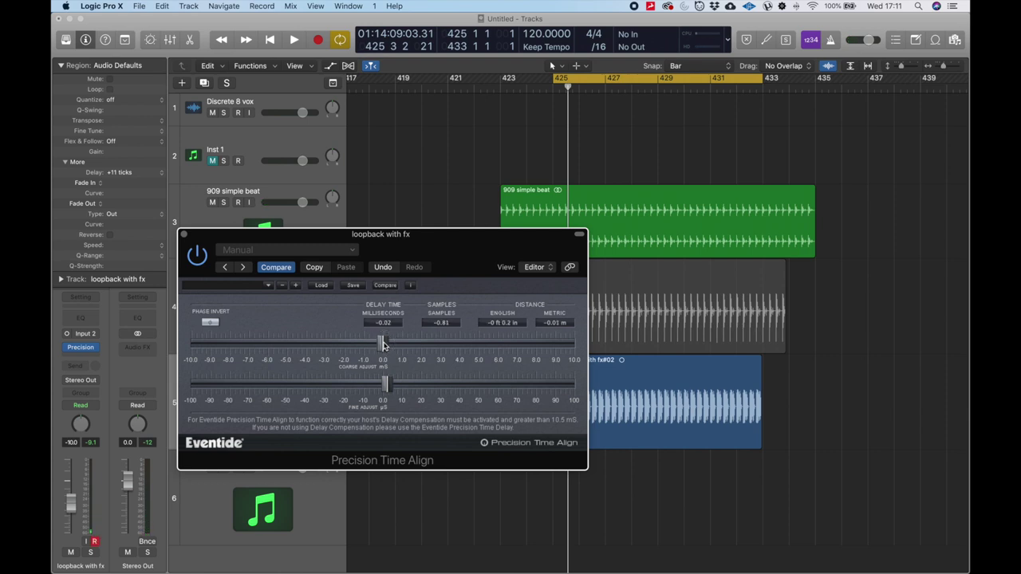
Step: Try a coarse setting giving 0.49 ms during playback, then fine-adjust the delay down to 0.43 ms
{"action": "key", "text": "space"}
{"action": "left_click_drag", "start_coordinate": [382, 343], "coordinate": [392, 345]}
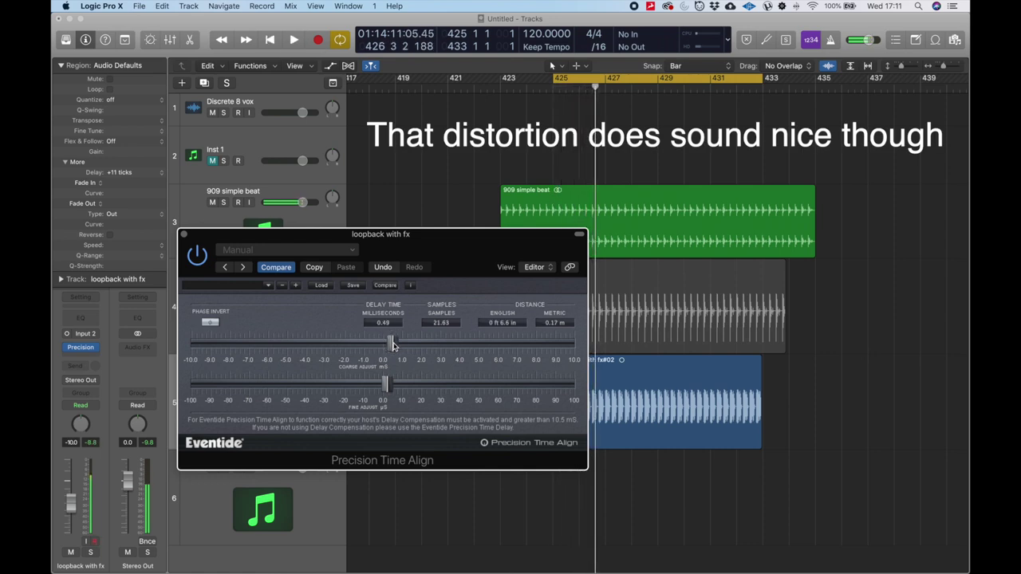
{"action": "left_click_drag", "start_coordinate": [385, 383], "coordinate": [278, 385]}
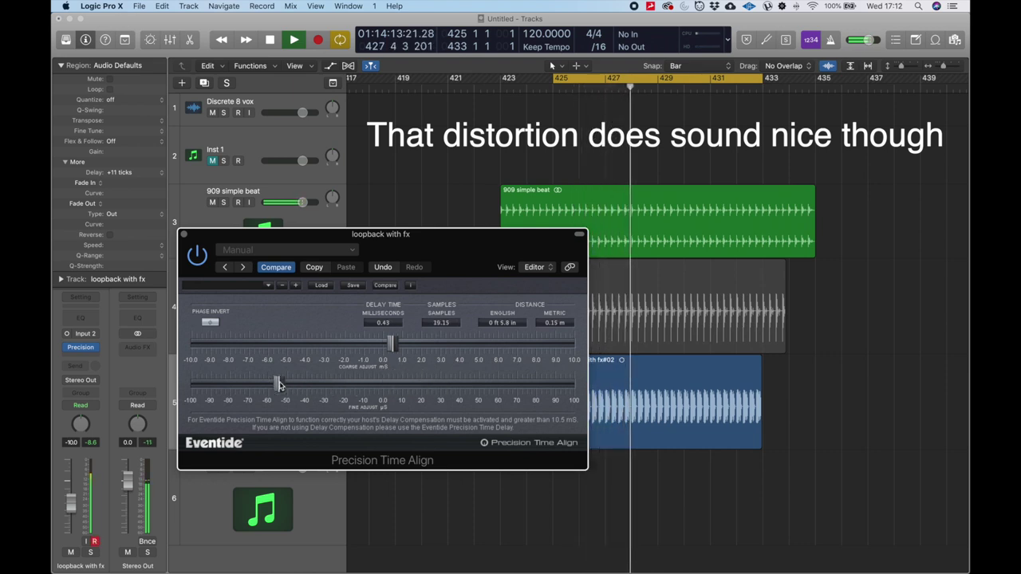
{"action": "key", "text": "space"}
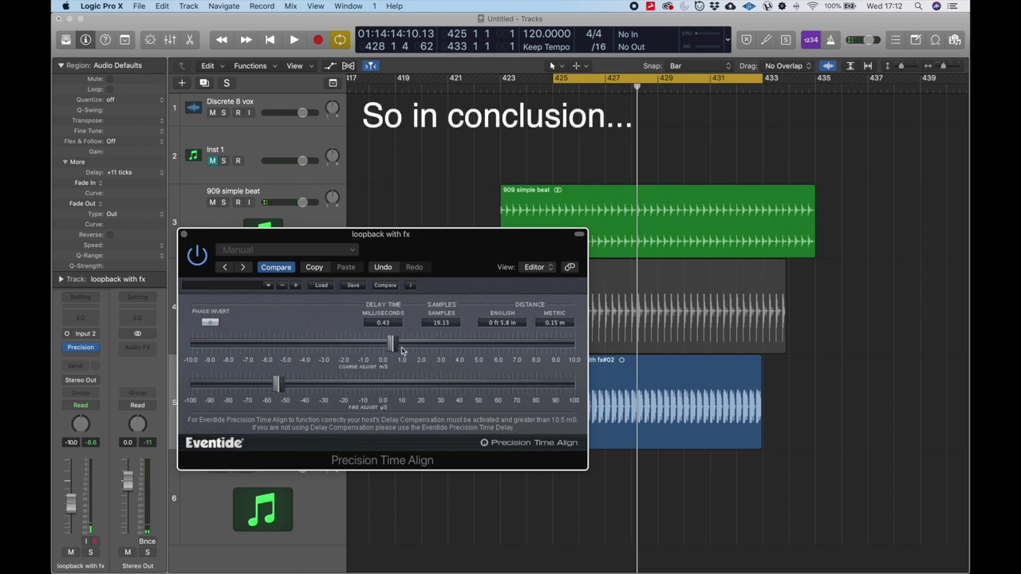
Step: Set the fine adjustment to about 30 µs and the total delay to 0.59 ms, audition it and close the plug-in window
{"action": "left_click_drag", "start_coordinate": [390, 349], "coordinate": [390, 349]}
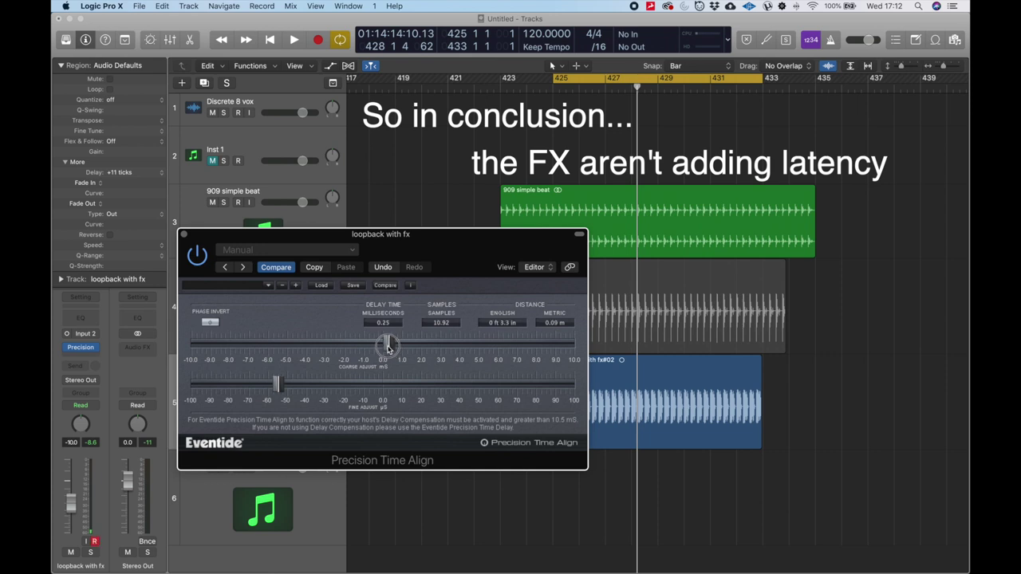
{"action": "key", "text": "space"}
{"action": "left_click_drag", "start_coordinate": [277, 384], "coordinate": [443, 396]}
{"action": "left_click_drag", "start_coordinate": [387, 343], "coordinate": [393, 344]}
{"action": "key", "text": "space"}
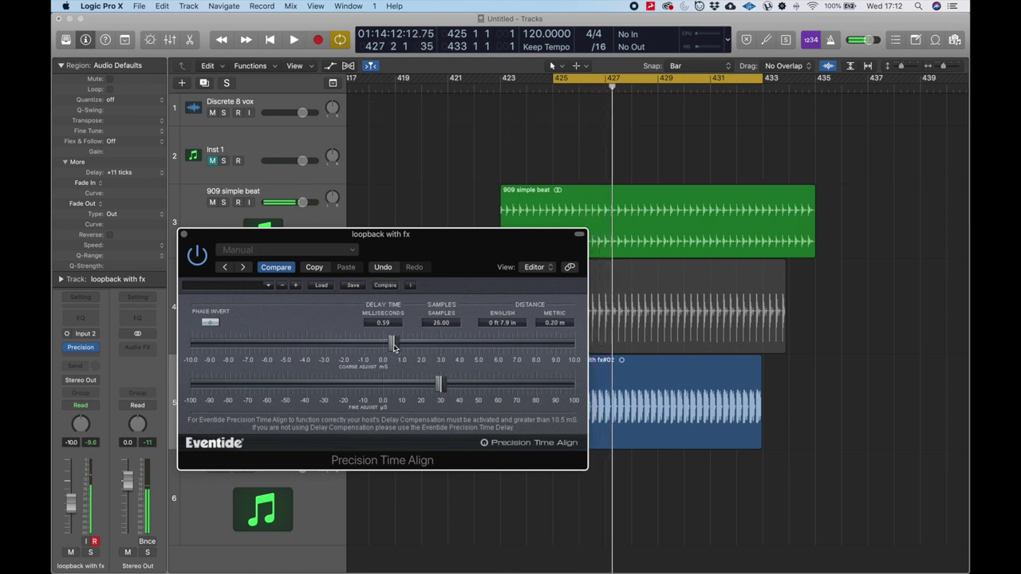
{"action": "left_click", "coordinate": [184, 234]}
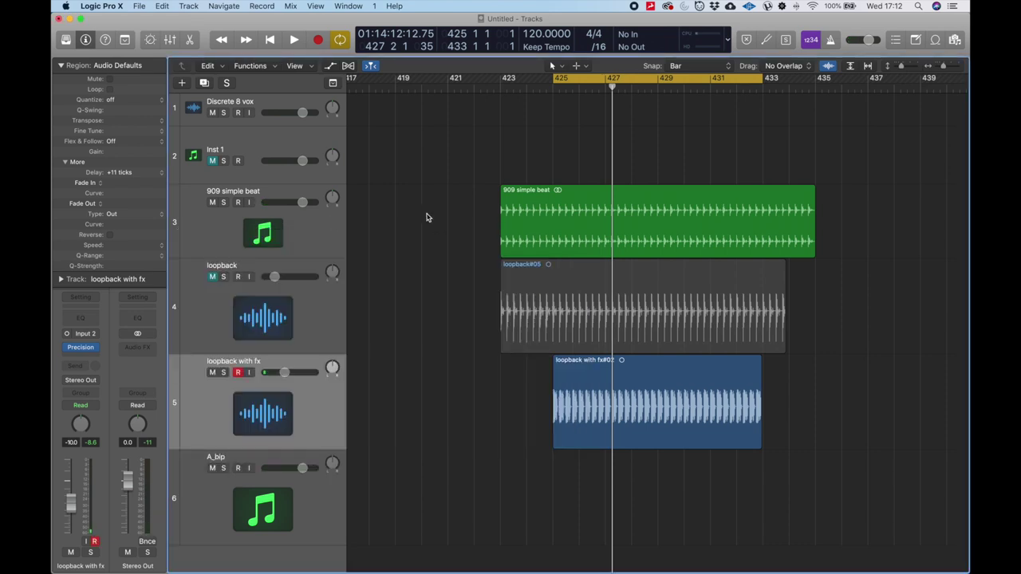
Step: Select the loopback track, show its Precision Time Align, and compare the beat with the track muted and unmuted during playback
{"action": "key", "text": "Up"}
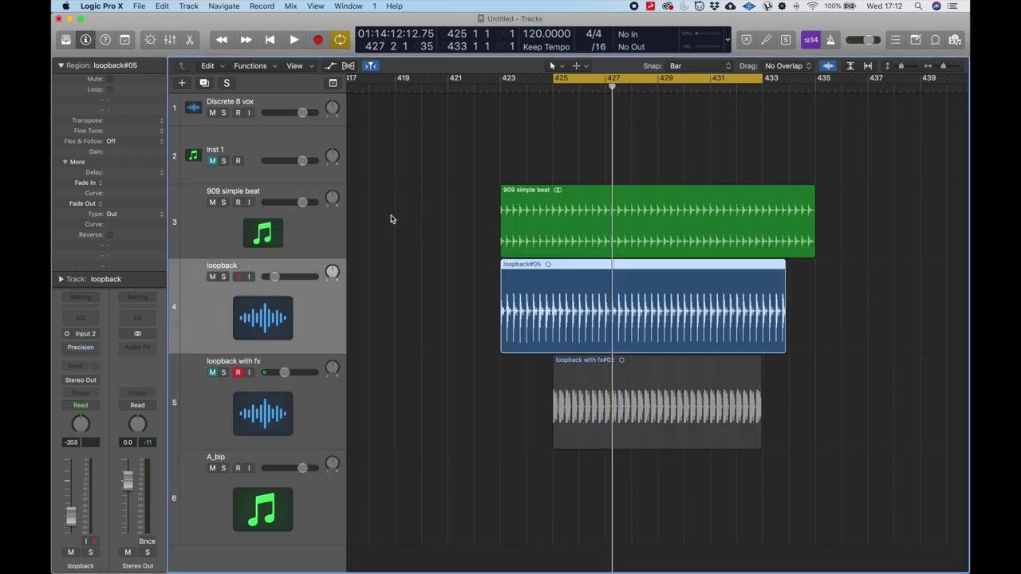
{"action": "key", "text": "v"}
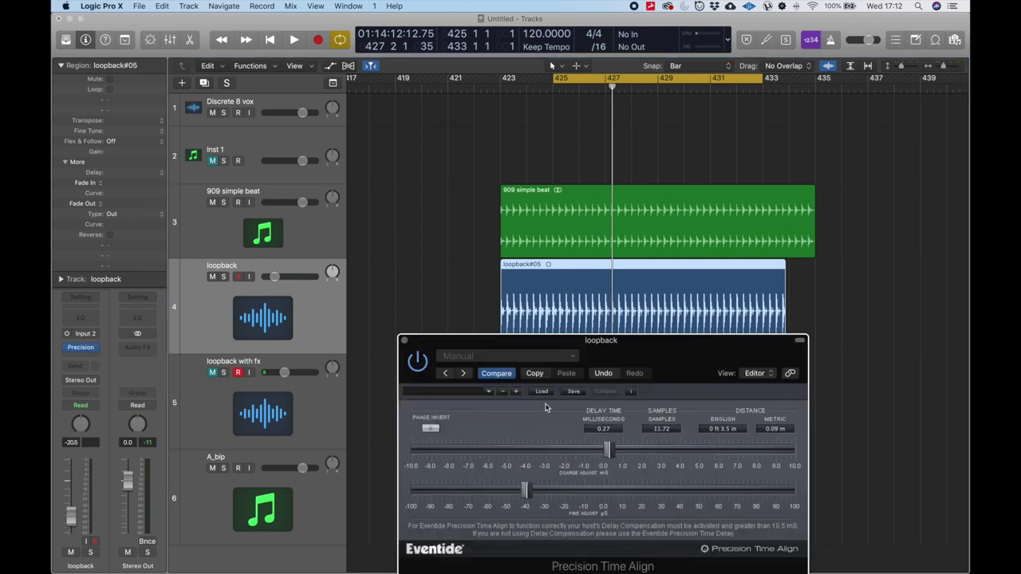
{"action": "left_click_drag", "start_coordinate": [690, 348], "coordinate": [590, 391]}
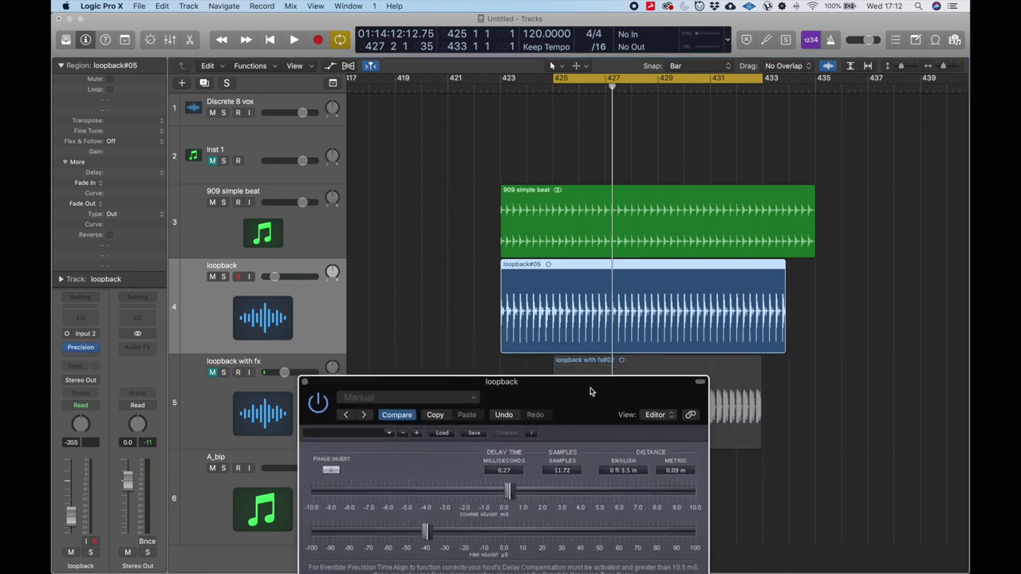
{"action": "left_click", "coordinate": [211, 277]}
{"action": "key", "text": "space"}
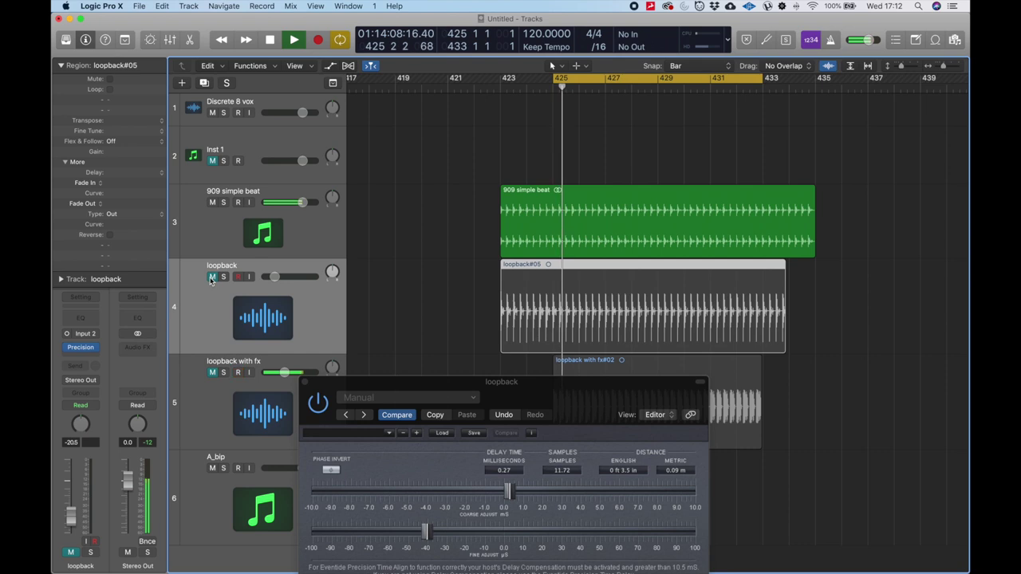
{"action": "left_click", "coordinate": [211, 277]}
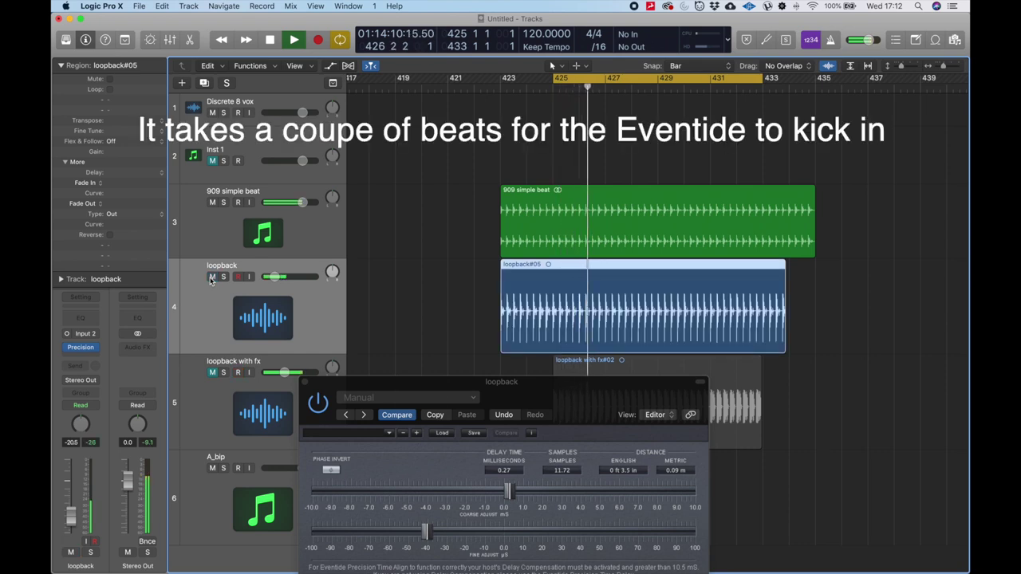
Step: Raise the loopback track's volume to -5.1 dB and lower the 909 simple beat's volume, toggling the loopback mute to compare
{"action": "left_click_drag", "start_coordinate": [274, 277], "coordinate": [322, 281]}
{"action": "left_click", "coordinate": [211, 276]}
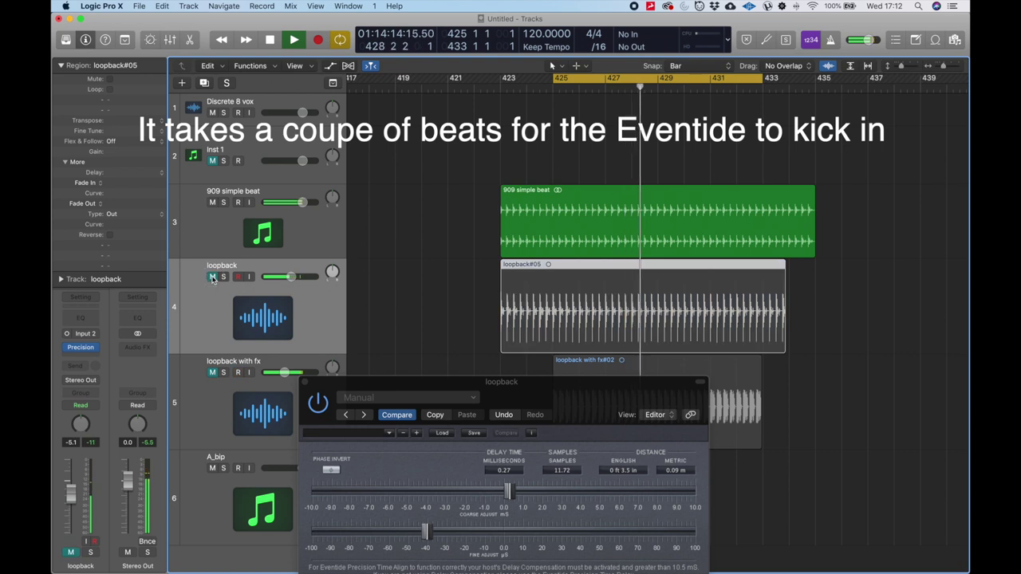
{"action": "left_click", "coordinate": [211, 277]}
{"action": "left_click_drag", "start_coordinate": [302, 202], "coordinate": [291, 202]}
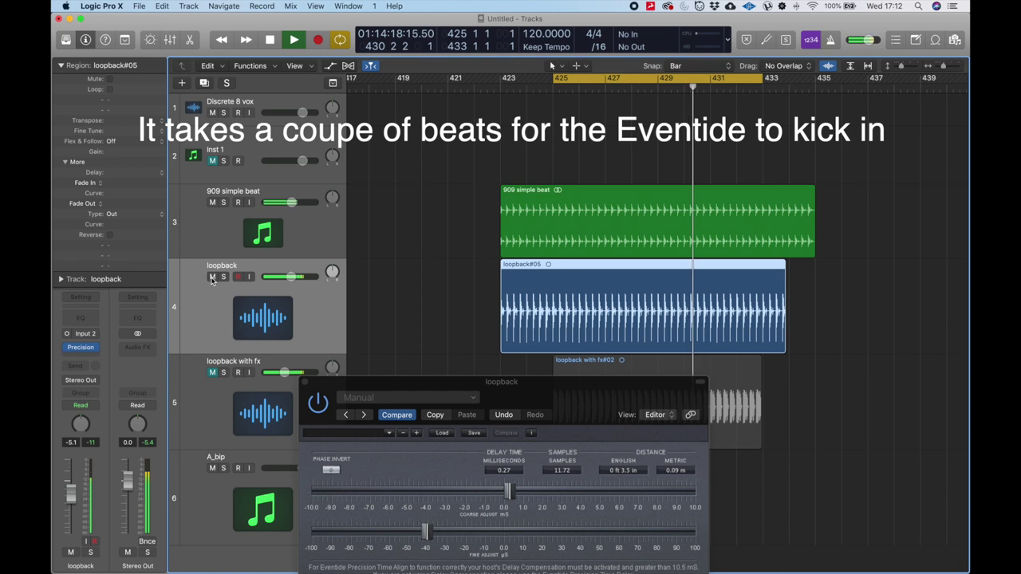
{"action": "left_click", "coordinate": [211, 276]}
{"action": "left_click", "coordinate": [212, 277]}
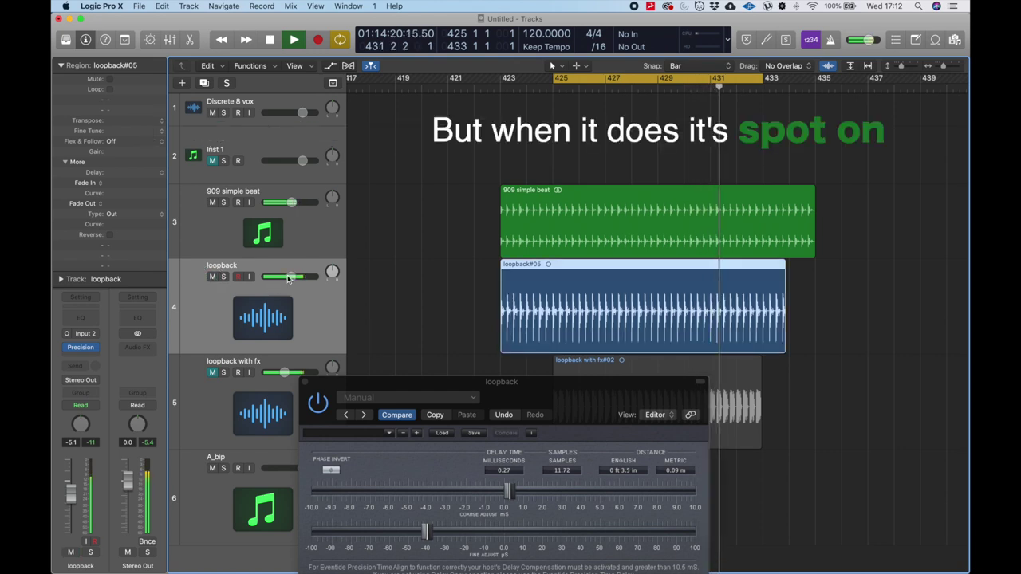
Step: Lower the loopback track's volume to -12.2 dB, compare it muted and unmuted against the beat, and stop playback
{"action": "left_click", "coordinate": [211, 276]}
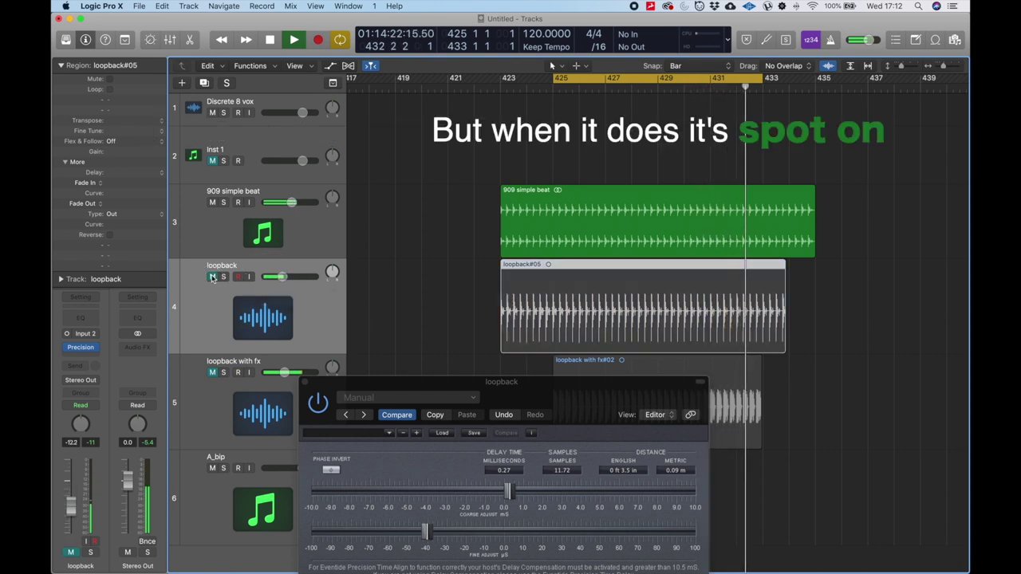
{"action": "left_click", "coordinate": [211, 277]}
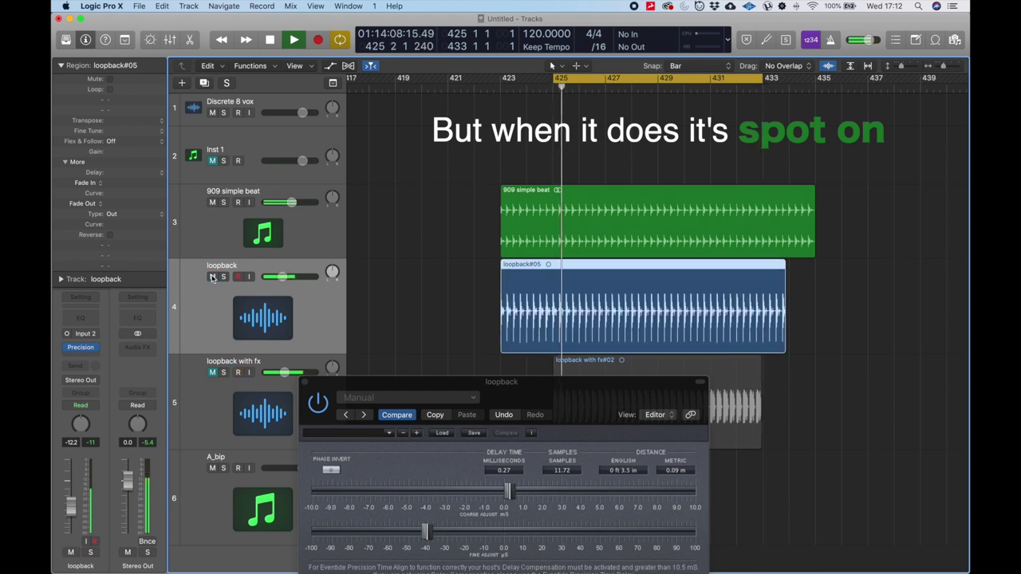
{"action": "left_click", "coordinate": [211, 276]}
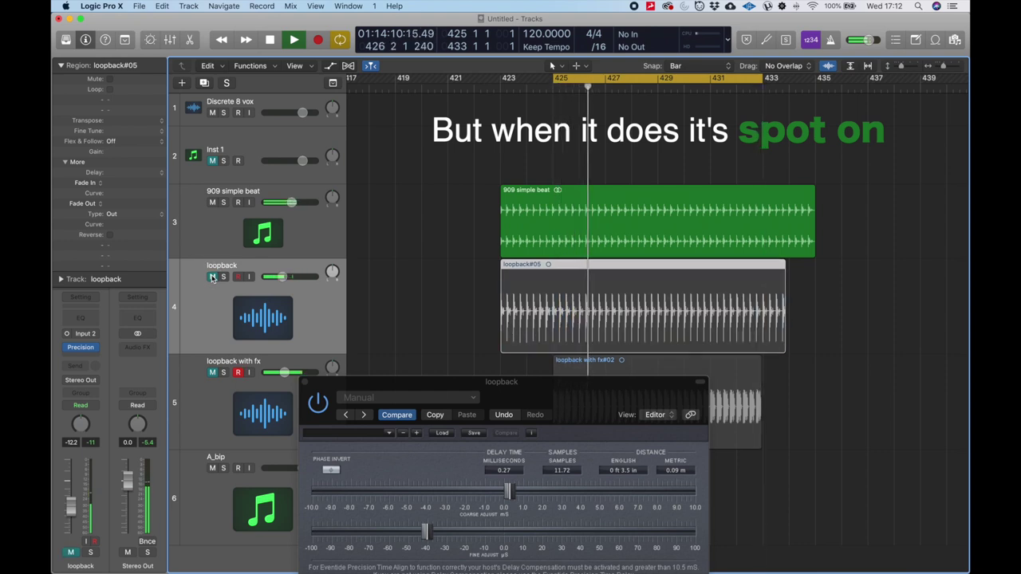
{"action": "left_click", "coordinate": [212, 277]}
{"action": "key", "text": "space"}
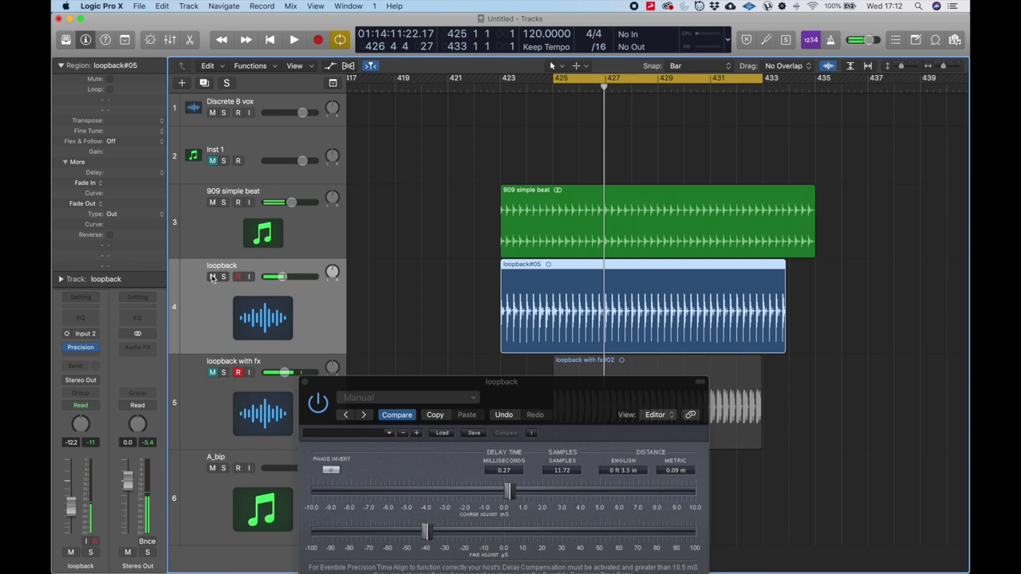
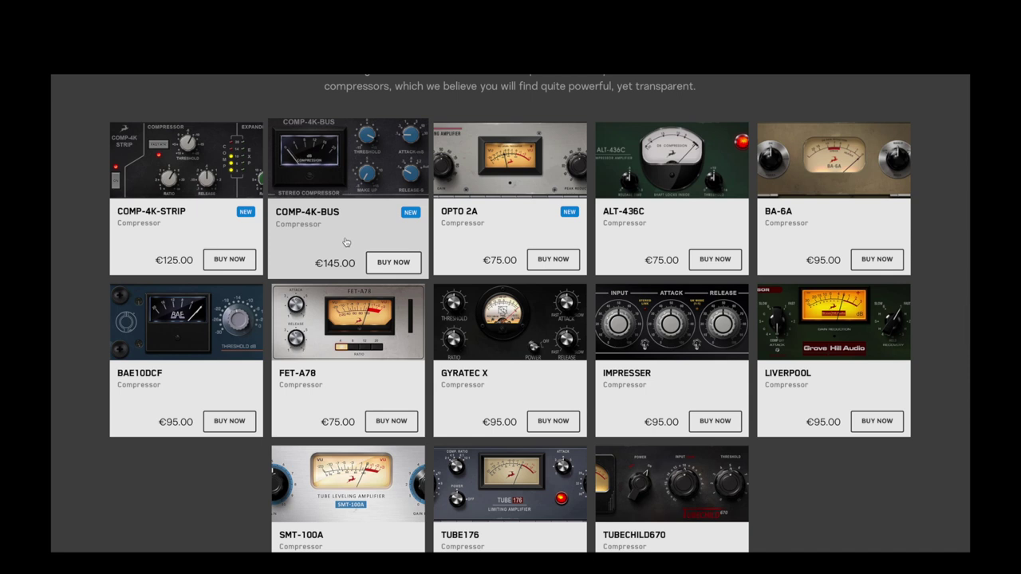
Step: Compare the Antelope compressor prices with Universal Audio's plug-in sale prices, including the Empirical Labs EL8 Distressor's
{"action": "scroll", "coordinate": [340, 253], "scroll_direction": "down", "scroll_amount": 3}
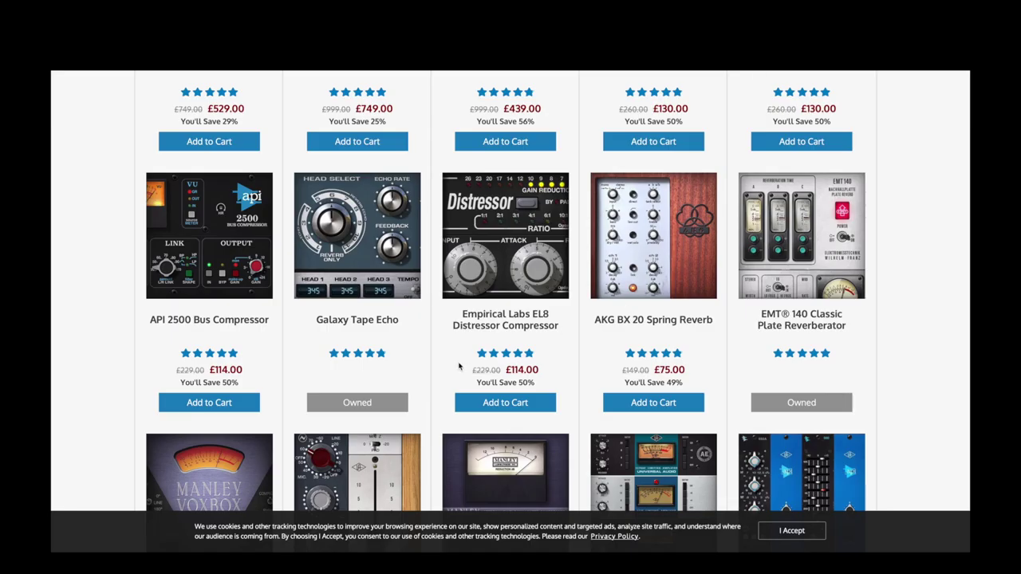
{"action": "scroll", "coordinate": [460, 365], "scroll_direction": "down", "scroll_amount": 1}
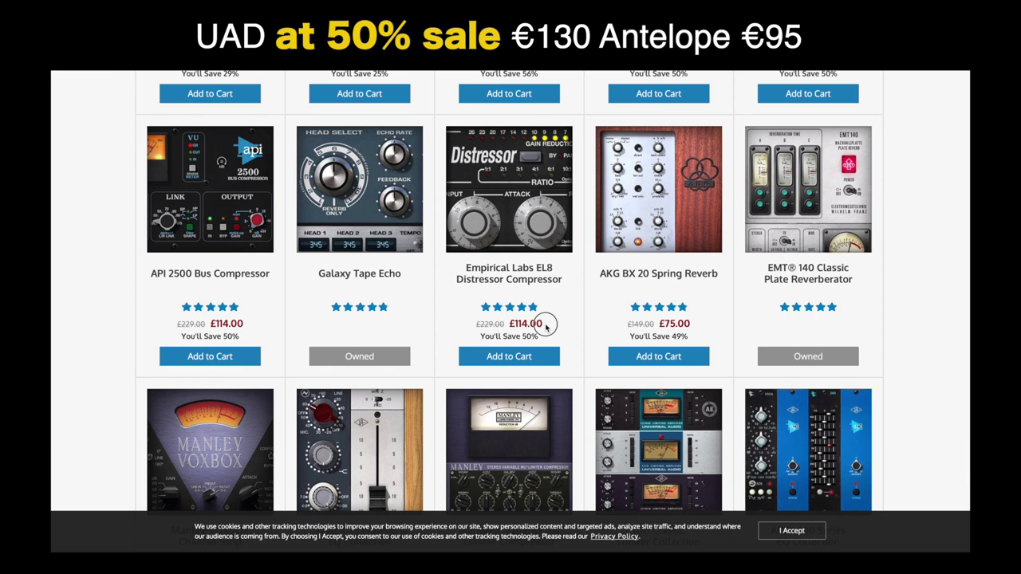
{"action": "left_click_drag", "start_coordinate": [547, 325], "coordinate": [470, 325]}
{"action": "left_click", "coordinate": [471, 325]}
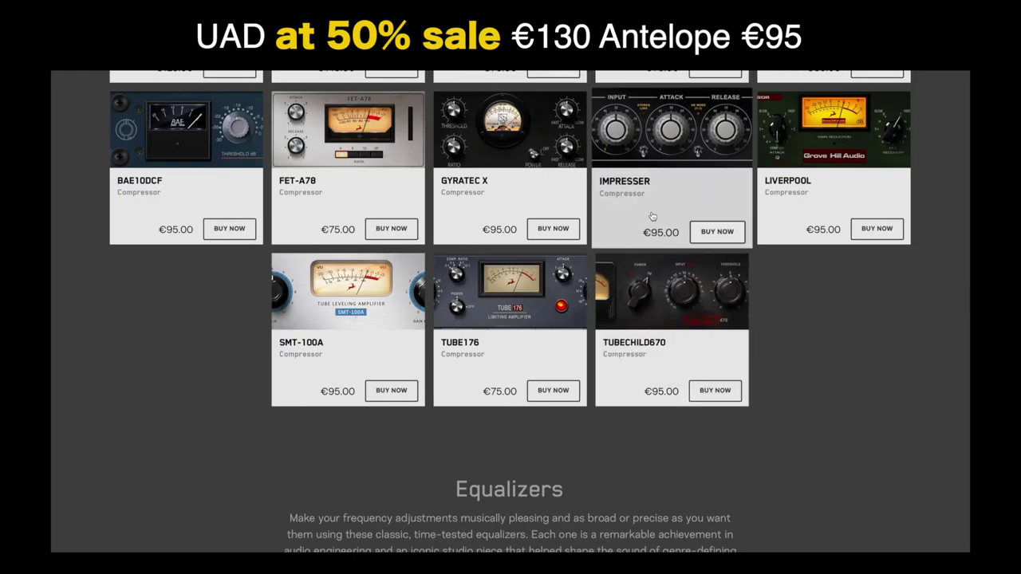
Step: Look through Antelope's effect prices for the compressors, equalizers, mic preamps, utility effects and the AFX2DAW plug-in
{"action": "scroll", "coordinate": [686, 120], "scroll_direction": "up", "scroll_amount": 5}
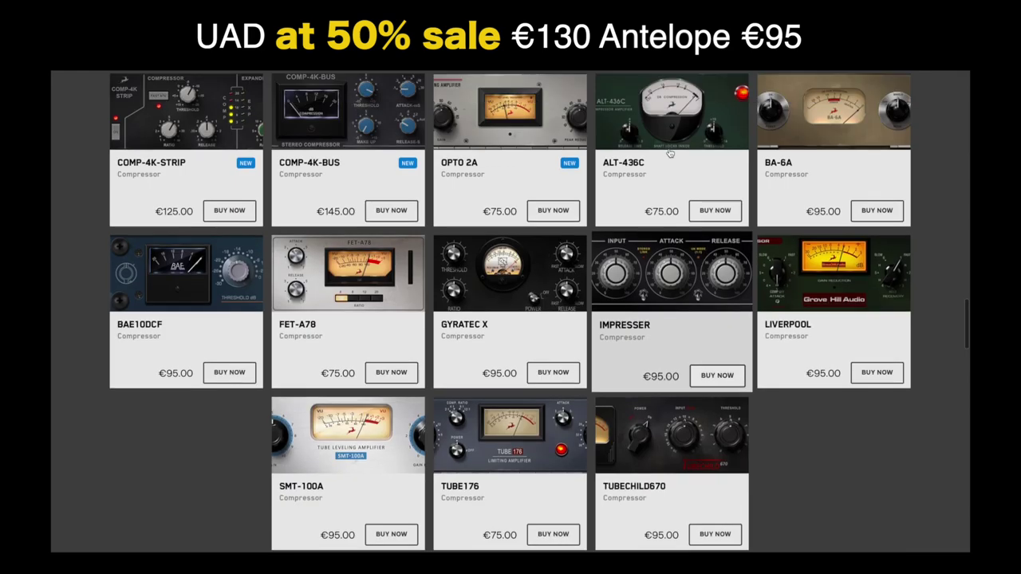
{"action": "scroll", "coordinate": [670, 152], "scroll_direction": "up", "scroll_amount": 2}
{"action": "scroll", "coordinate": [668, 152], "scroll_direction": "down", "scroll_amount": 6}
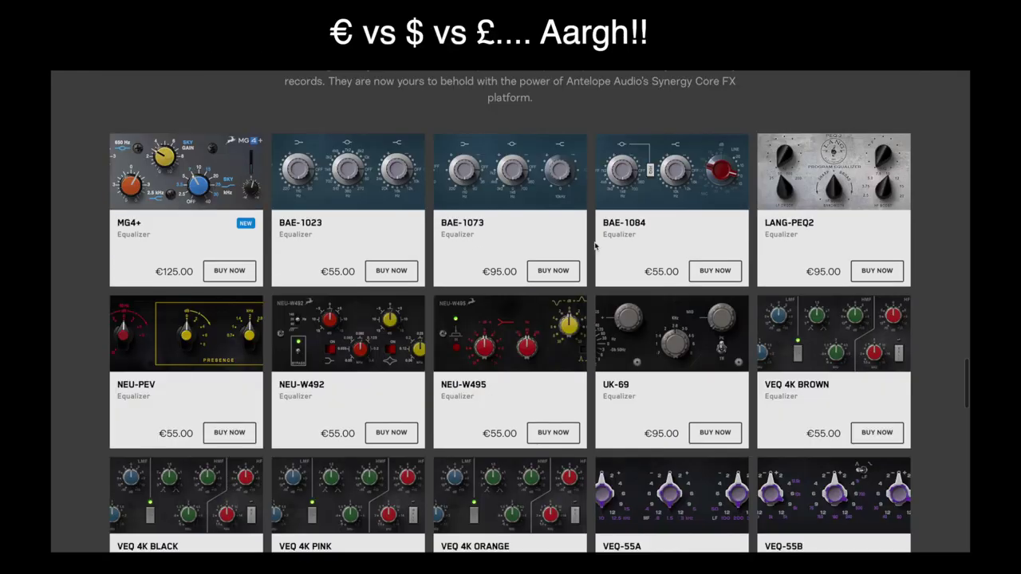
{"action": "scroll", "coordinate": [595, 246], "scroll_direction": "down", "scroll_amount": 1}
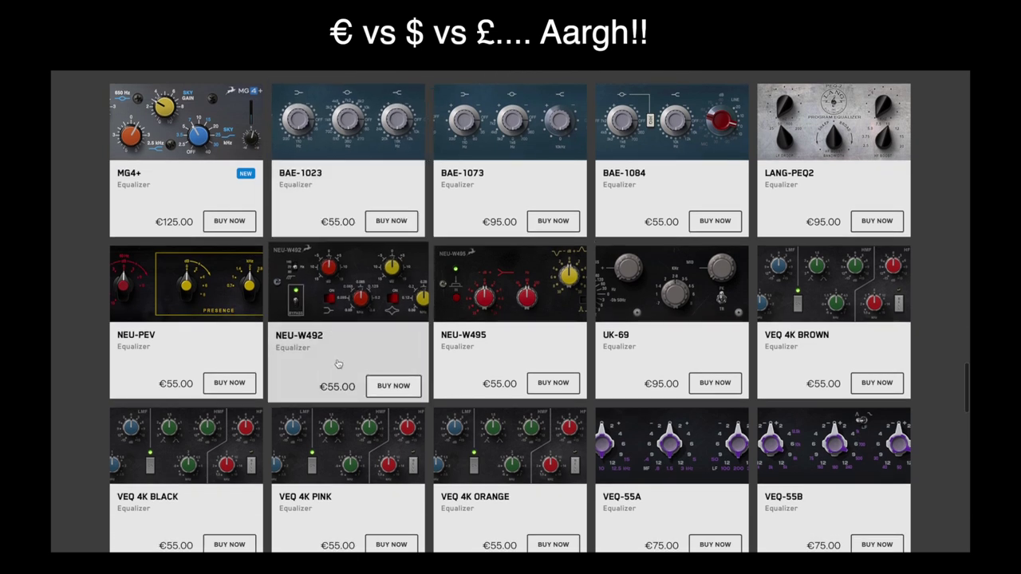
{"action": "scroll", "coordinate": [662, 338], "scroll_direction": "down", "scroll_amount": 2}
{"action": "scroll", "coordinate": [661, 337], "scroll_direction": "down", "scroll_amount": 2}
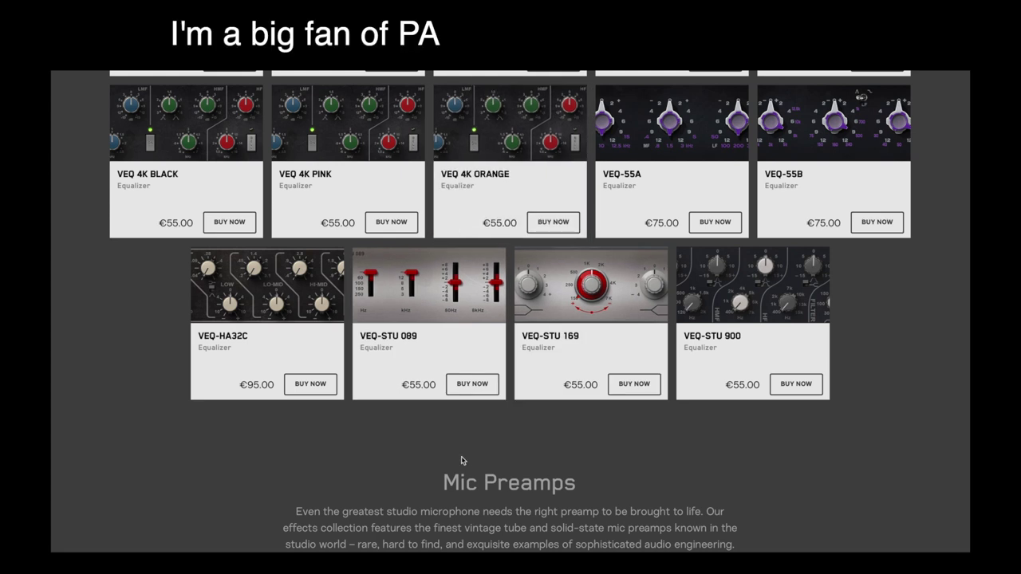
{"action": "scroll", "coordinate": [461, 460], "scroll_direction": "down", "scroll_amount": 6}
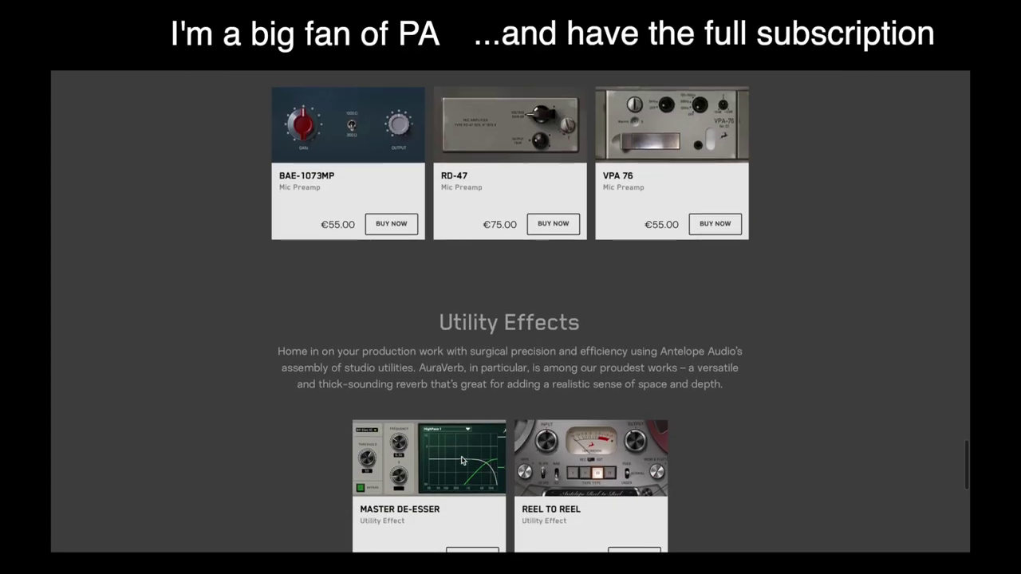
{"action": "scroll", "coordinate": [461, 460], "scroll_direction": "down", "scroll_amount": 8}
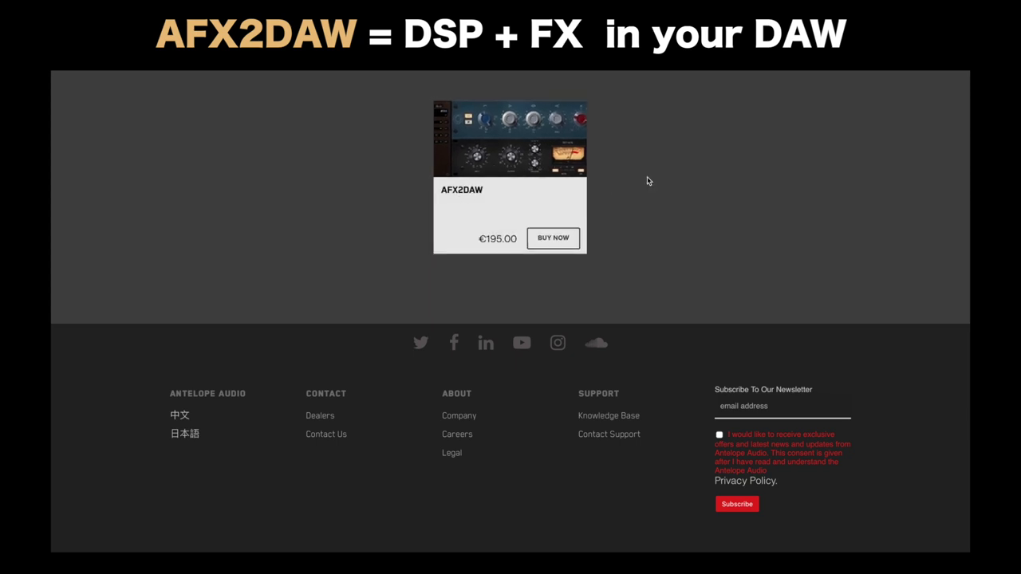
{"action": "scroll", "coordinate": [647, 181], "scroll_direction": "up", "scroll_amount": 1}
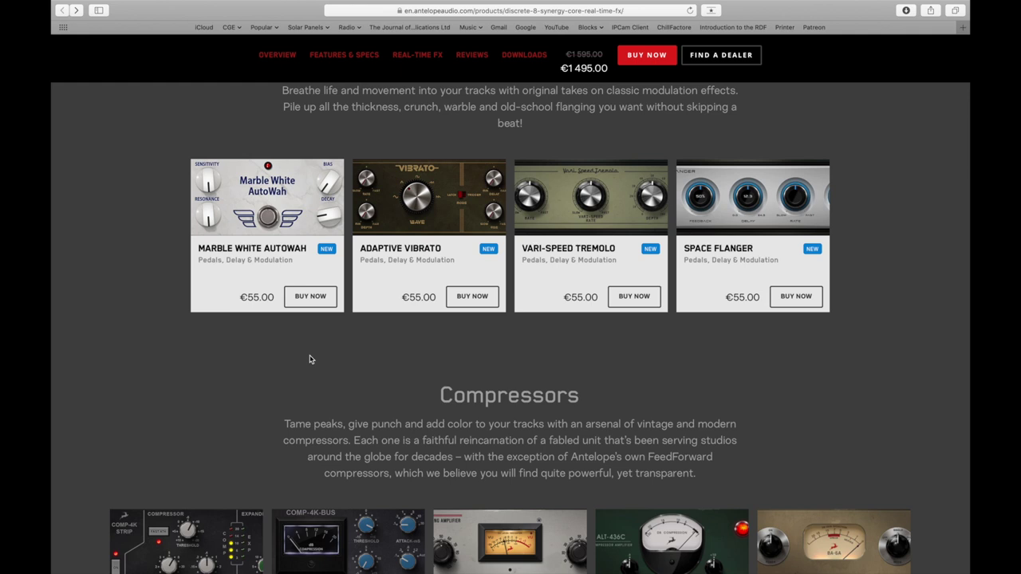
{"action": "scroll", "coordinate": [310, 360], "scroll_direction": "down", "scroll_amount": 10}
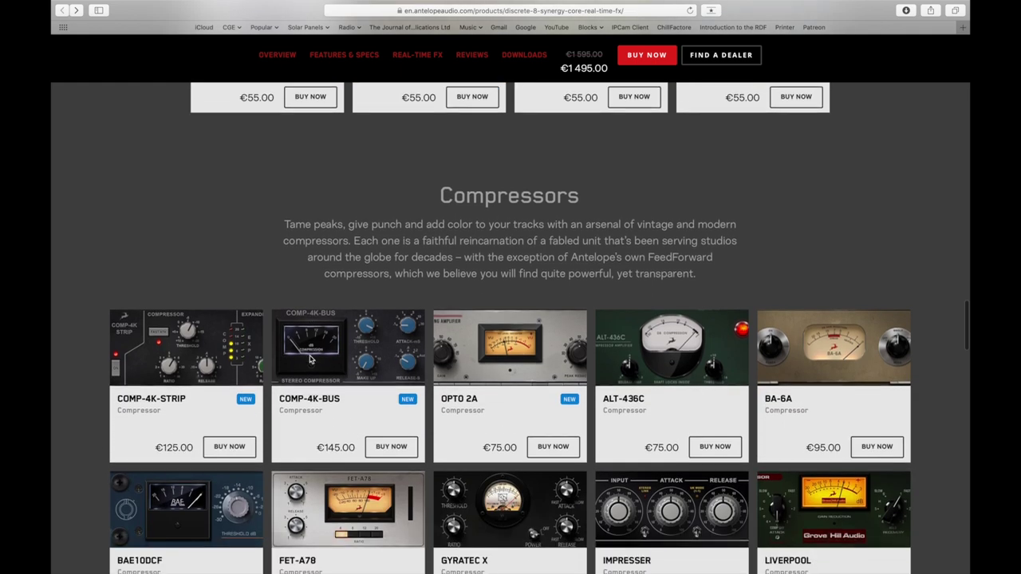
{"action": "scroll", "coordinate": [310, 356], "scroll_direction": "down", "scroll_amount": 10}
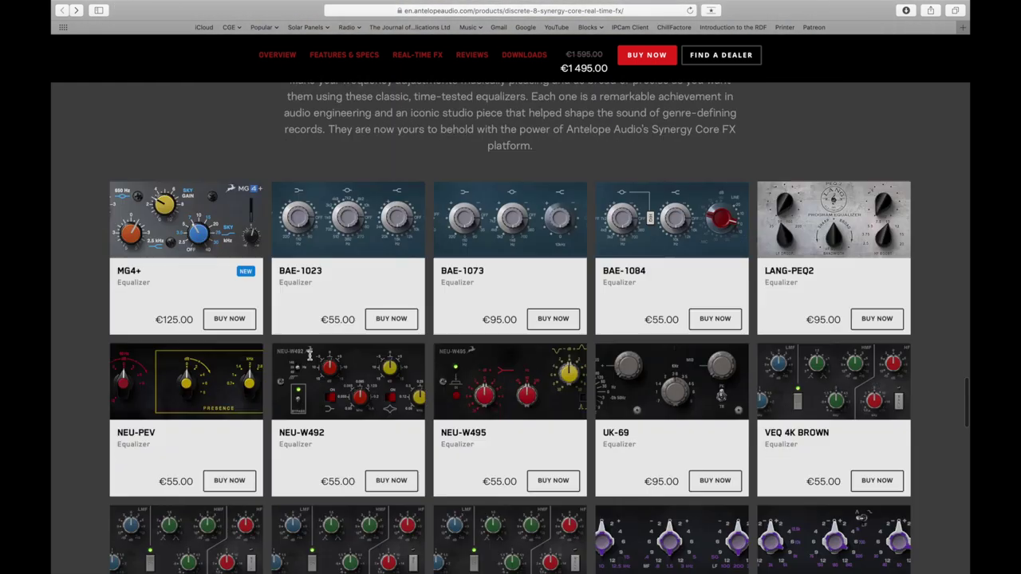
{"action": "scroll", "coordinate": [309, 355], "scroll_direction": "down", "scroll_amount": 15}
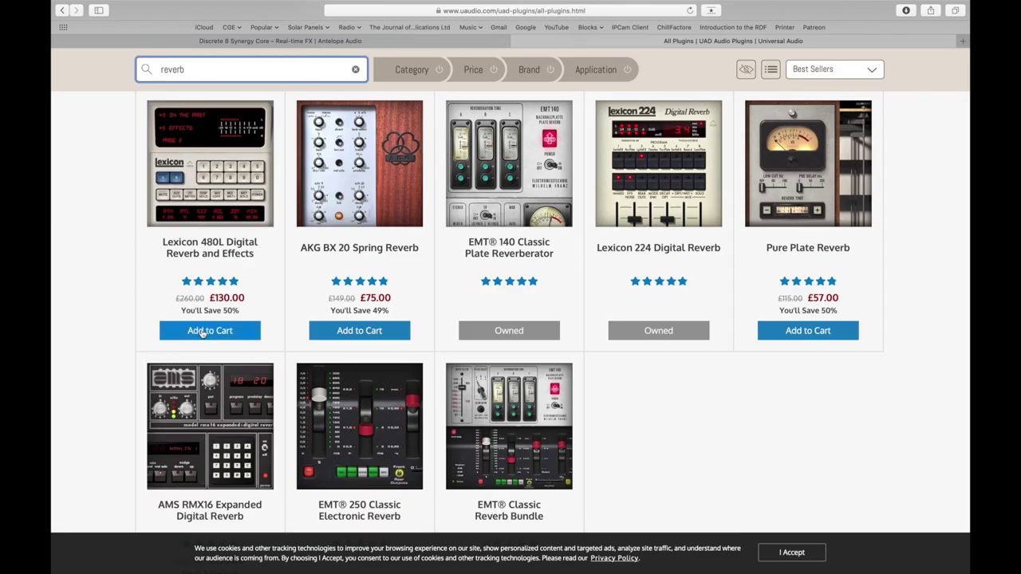
Step: Switch to Universal Audio's plug-in store and compare the sale prices of the reverb plug-ins, including the Lexicon 480L and AMS RMX16
{"action": "scroll", "coordinate": [319, 303], "scroll_direction": "down", "scroll_amount": 2}
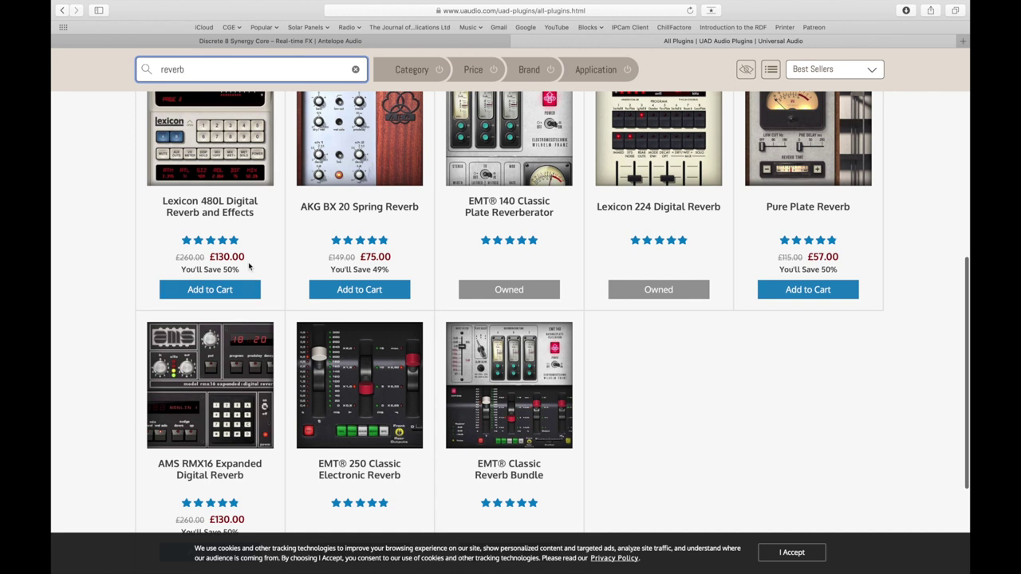
{"action": "scroll", "coordinate": [244, 272], "scroll_direction": "up", "scroll_amount": 3}
{"action": "scroll", "coordinate": [235, 275], "scroll_direction": "down", "scroll_amount": 2}
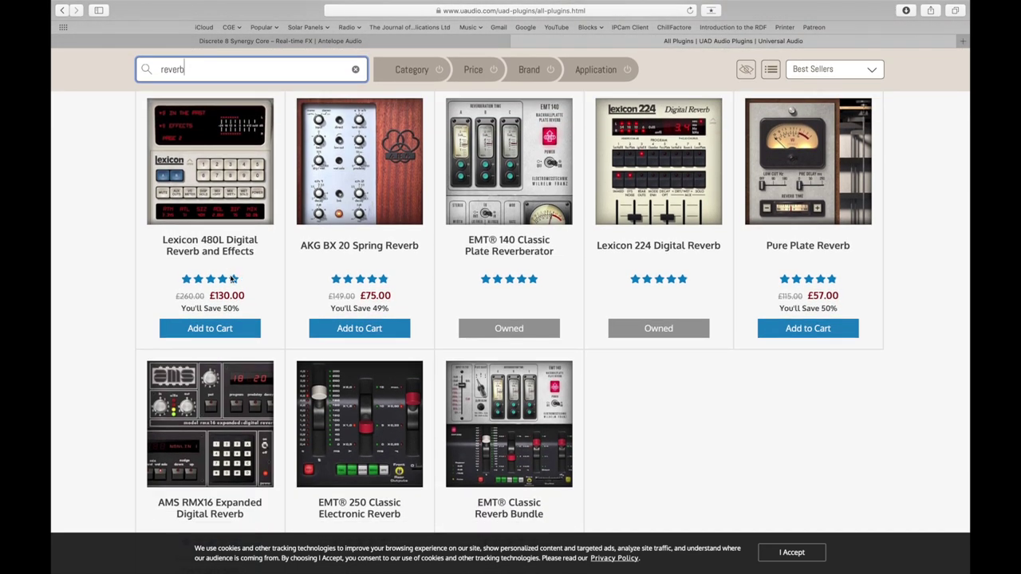
{"action": "scroll", "coordinate": [237, 329], "scroll_direction": "down", "scroll_amount": 6}
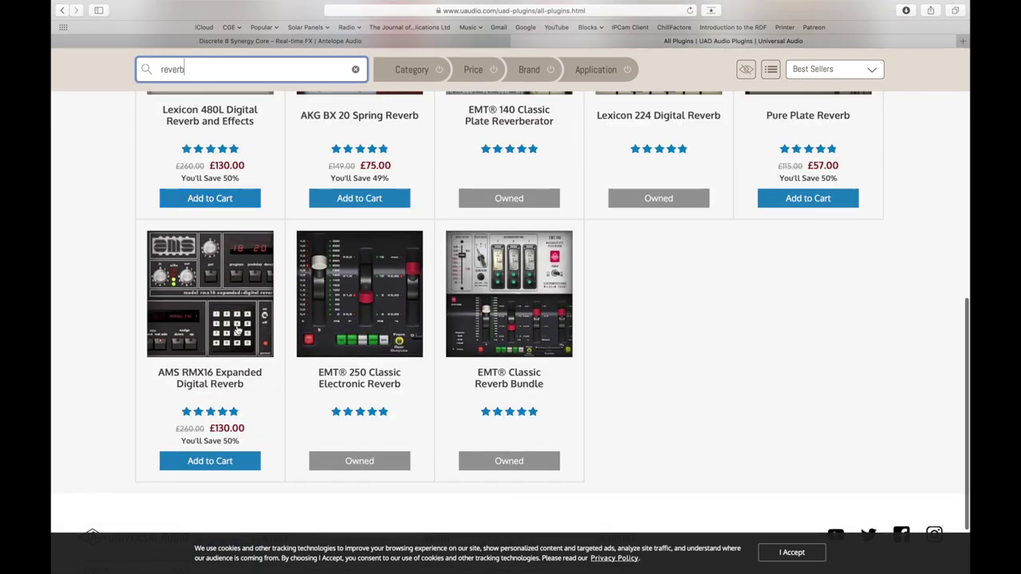
{"action": "scroll", "coordinate": [240, 327], "scroll_direction": "up", "scroll_amount": 5}
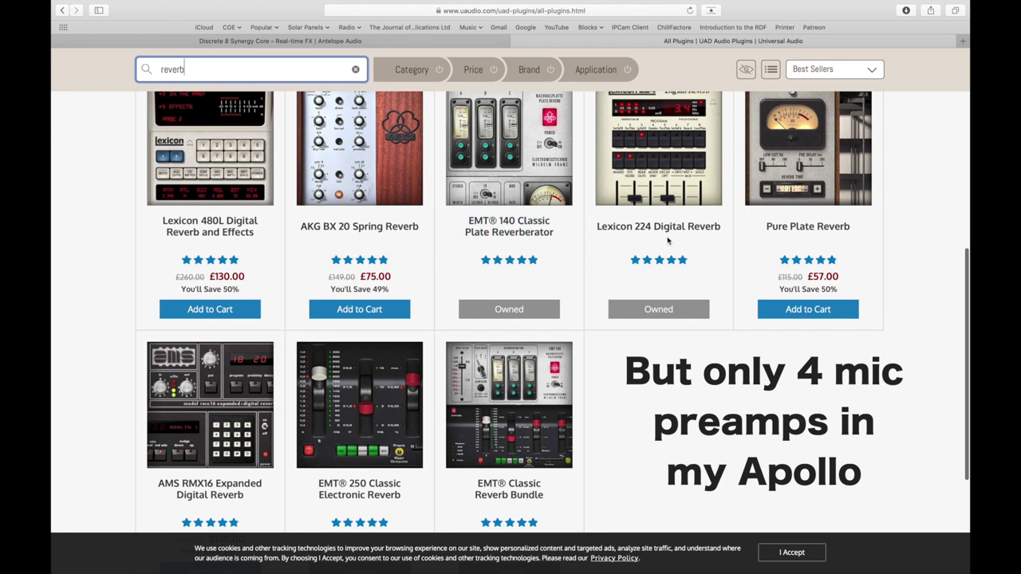
{"action": "scroll", "coordinate": [613, 323], "scroll_direction": "down", "scroll_amount": 3}
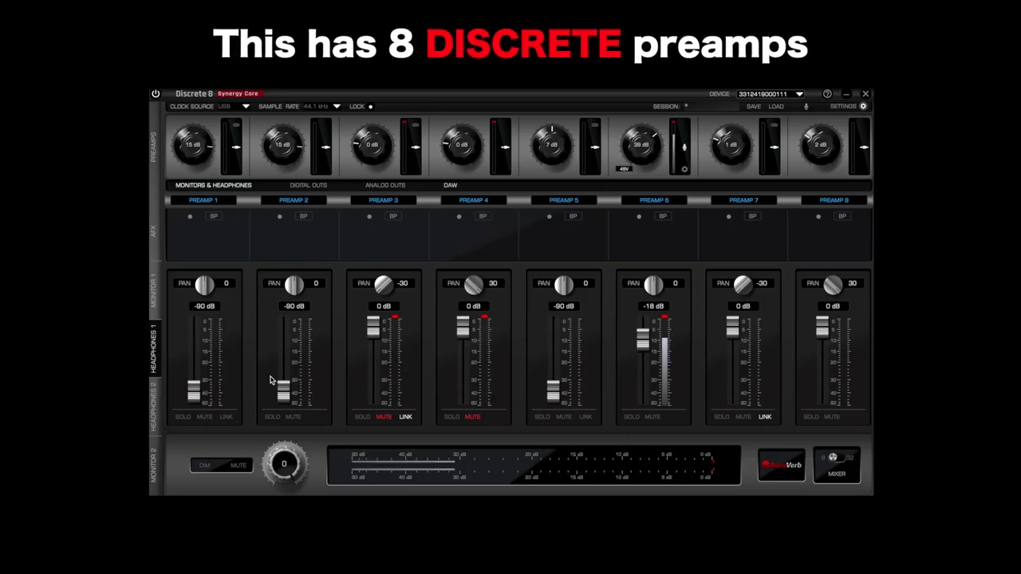
Step: Switch to the Discrete 8 control panel and show its Monitor 1, Headphones 1, Headphones 2 and Monitor 2 mixes
{"action": "left_click", "coordinate": [157, 290]}
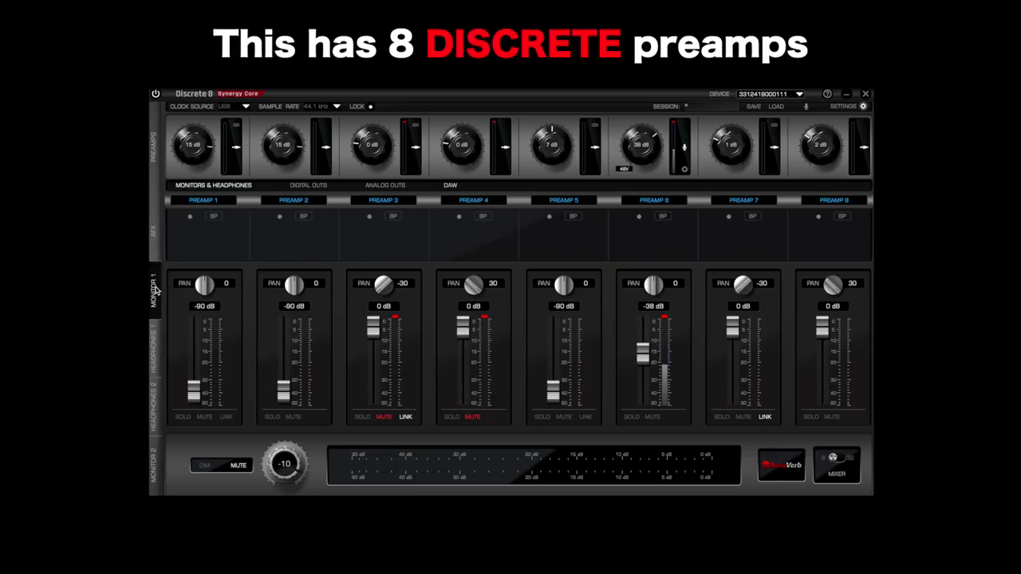
{"action": "left_click", "coordinate": [156, 346]}
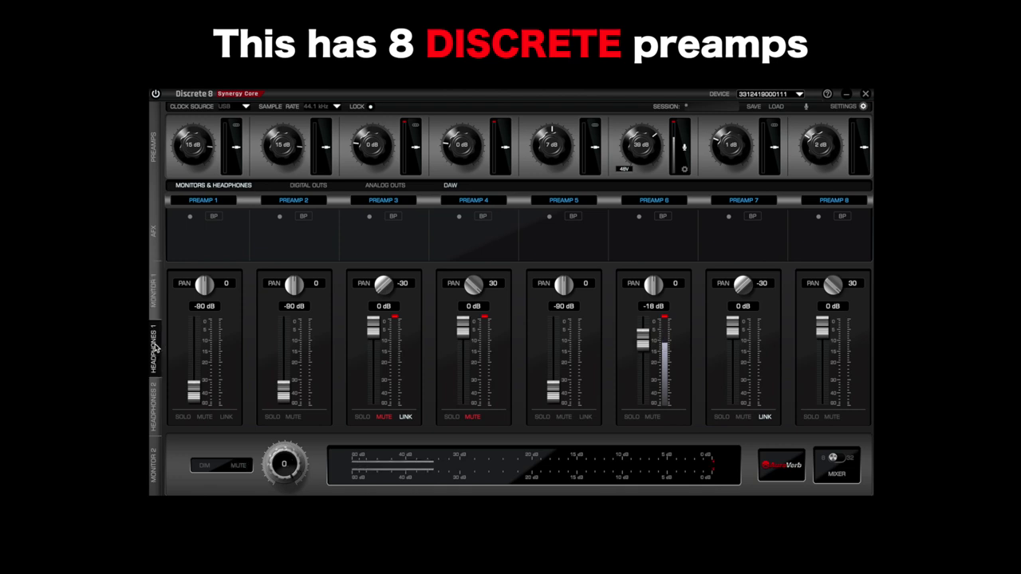
{"action": "left_click", "coordinate": [154, 398]}
{"action": "left_click", "coordinate": [154, 469]}
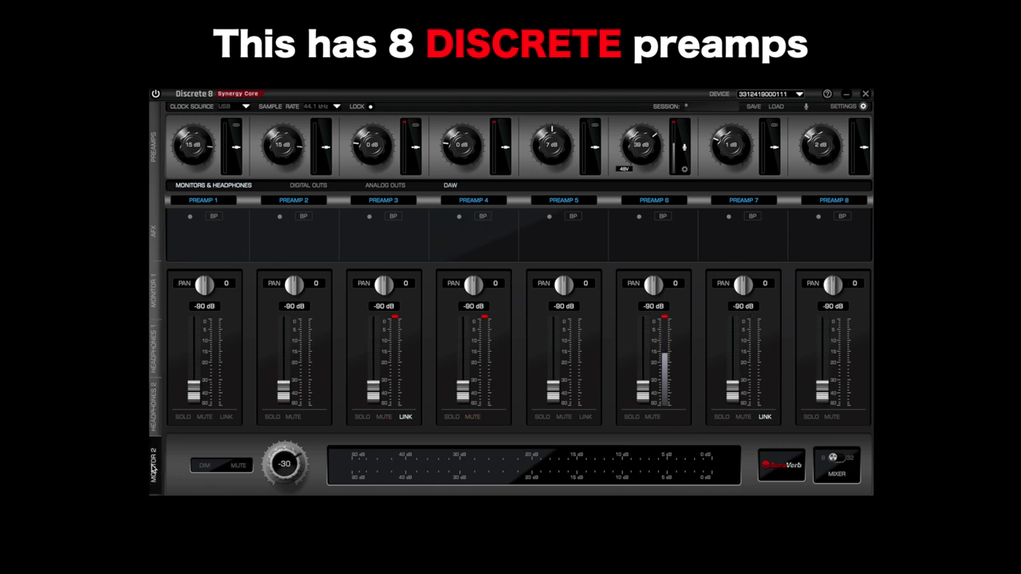
Step: Raise Preamp 1's fader to -61 dB in the Headphones 2 mix, and return to the Monitor 1 mix
{"action": "left_click", "coordinate": [154, 407]}
{"action": "left_click_drag", "start_coordinate": [191, 377], "coordinate": [192, 356]}
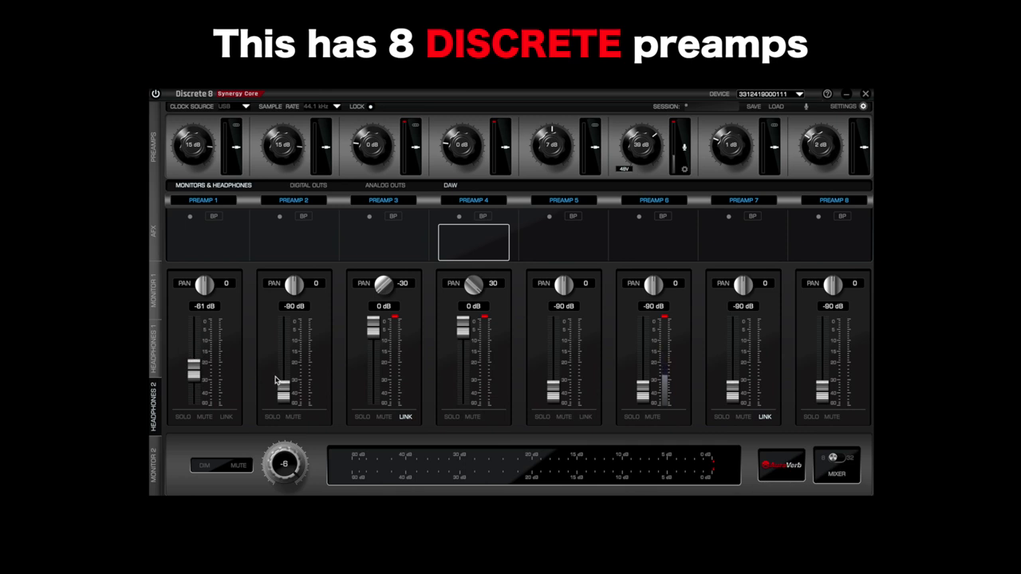
{"action": "left_click", "coordinate": [156, 348]}
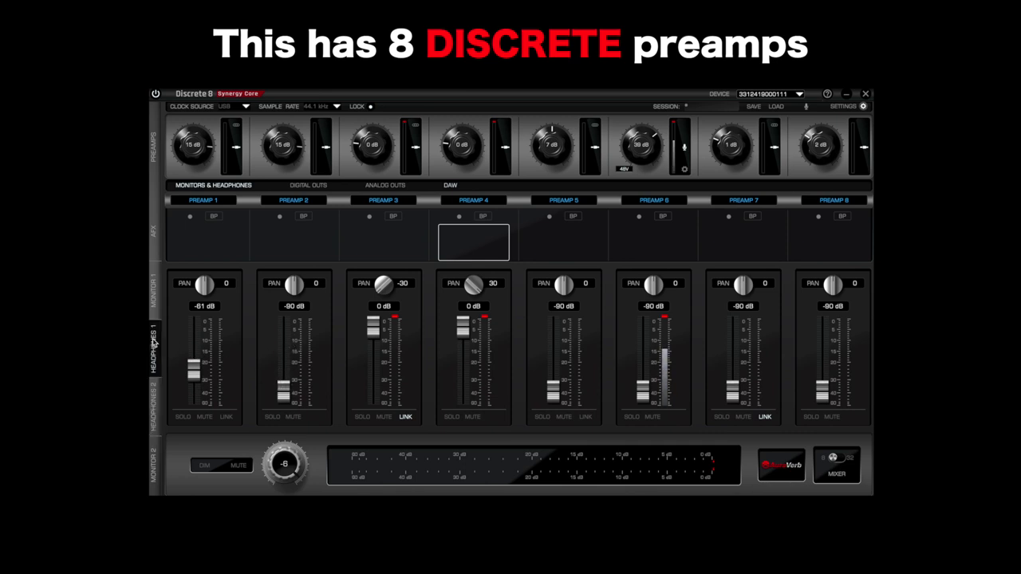
{"action": "left_click", "coordinate": [154, 291]}
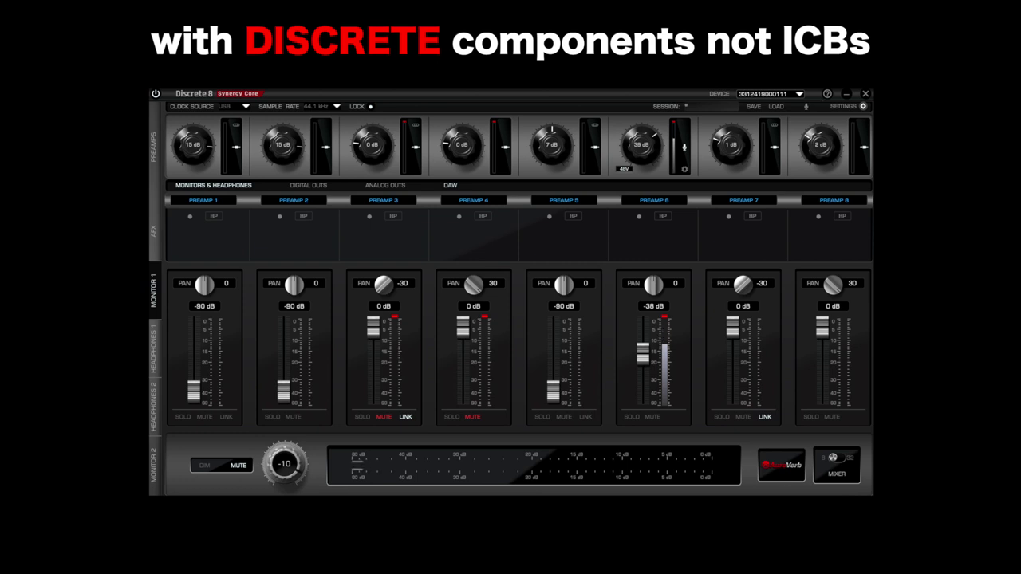
Step: Go through the Headphones 1, Headphones 2 and Monitor 2 mixes once more, ending on Monitor 1
{"action": "left_click", "coordinate": [156, 352]}
{"action": "left_click", "coordinate": [155, 407]}
{"action": "left_click", "coordinate": [154, 462]}
{"action": "left_click", "coordinate": [154, 285]}
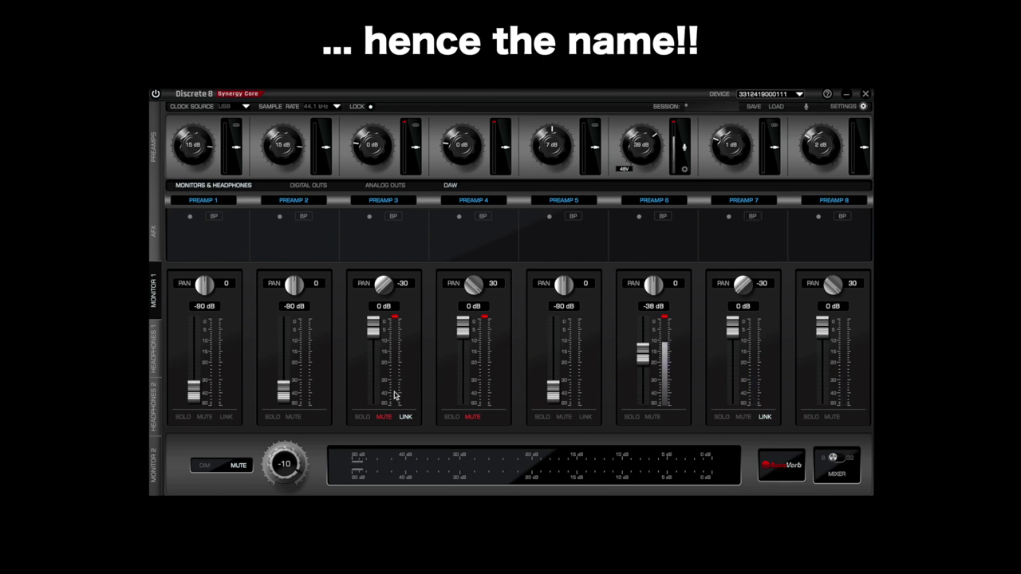
Step: Show the AuraVerb reverb and bypass the effects on the linked Preamps 7 and 8
{"action": "left_click", "coordinate": [782, 469]}
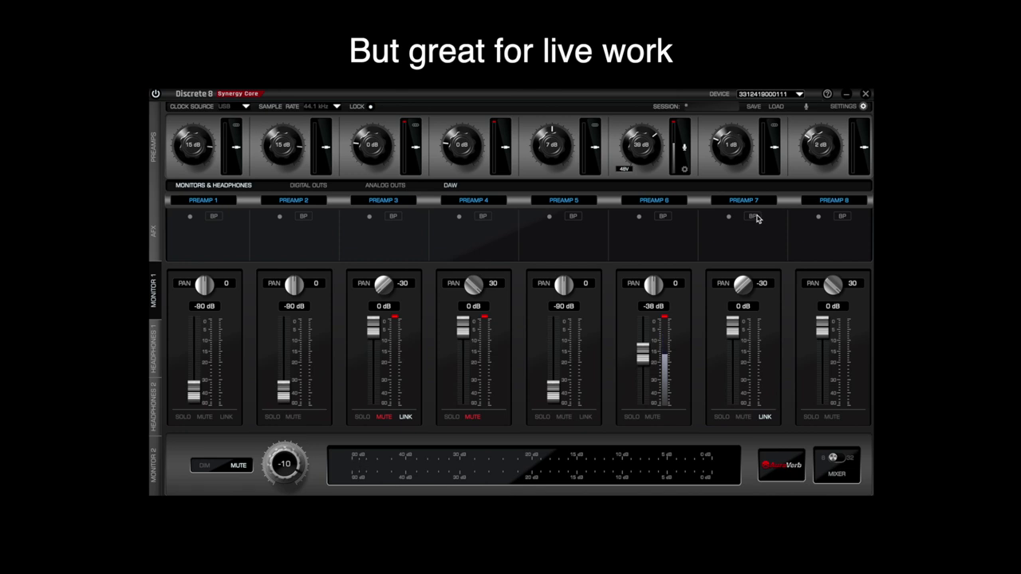
{"action": "left_click", "coordinate": [780, 465]}
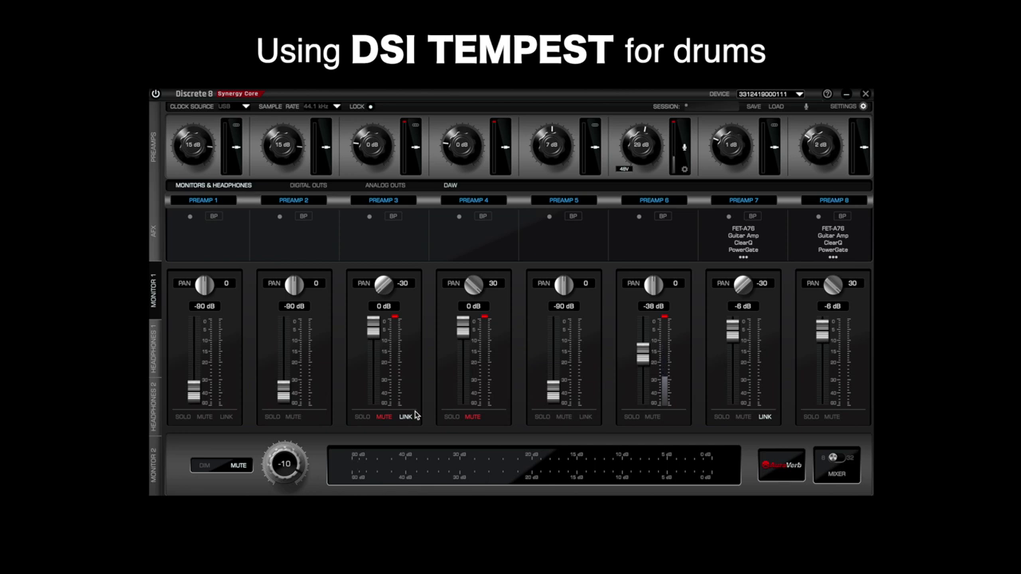
{"action": "left_click", "coordinate": [755, 216]}
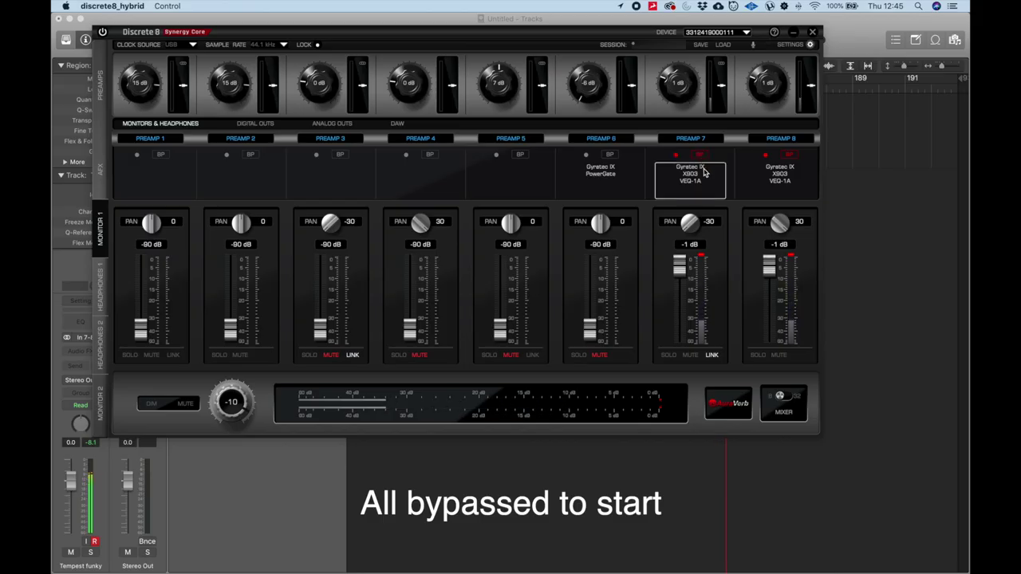
Step: Open the effects rack of Preamps 7 and 8 and take the Gyratec IX preamp and VEQ-1A equalizer out of bypass
{"action": "left_click", "coordinate": [704, 170]}
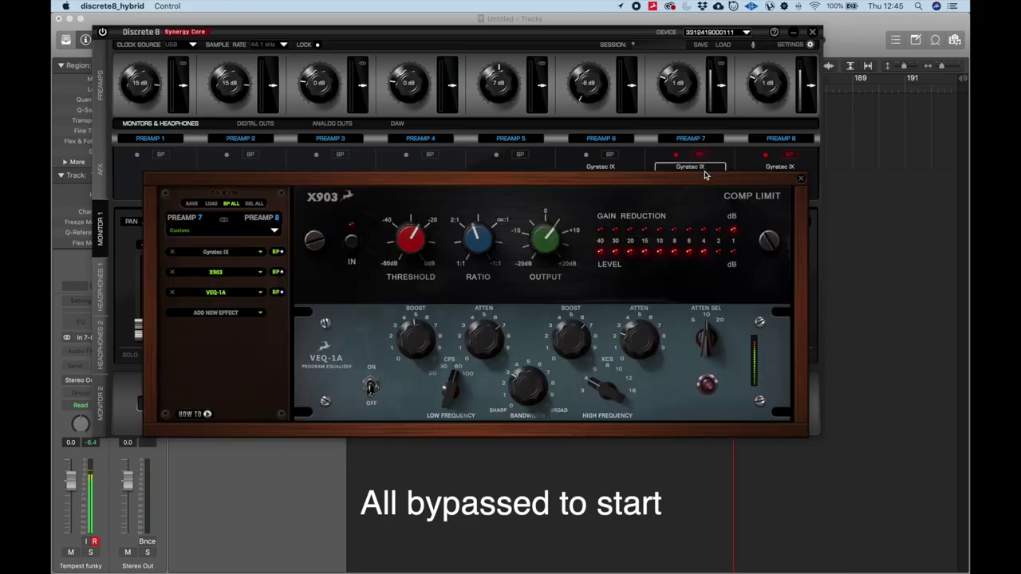
{"action": "left_click", "coordinate": [276, 252]}
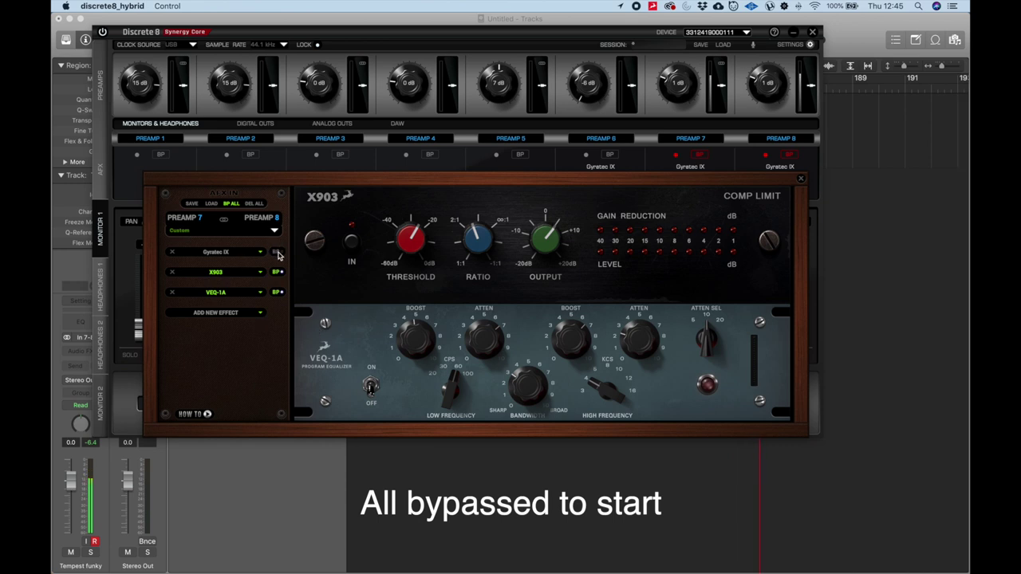
{"action": "left_click", "coordinate": [231, 252]}
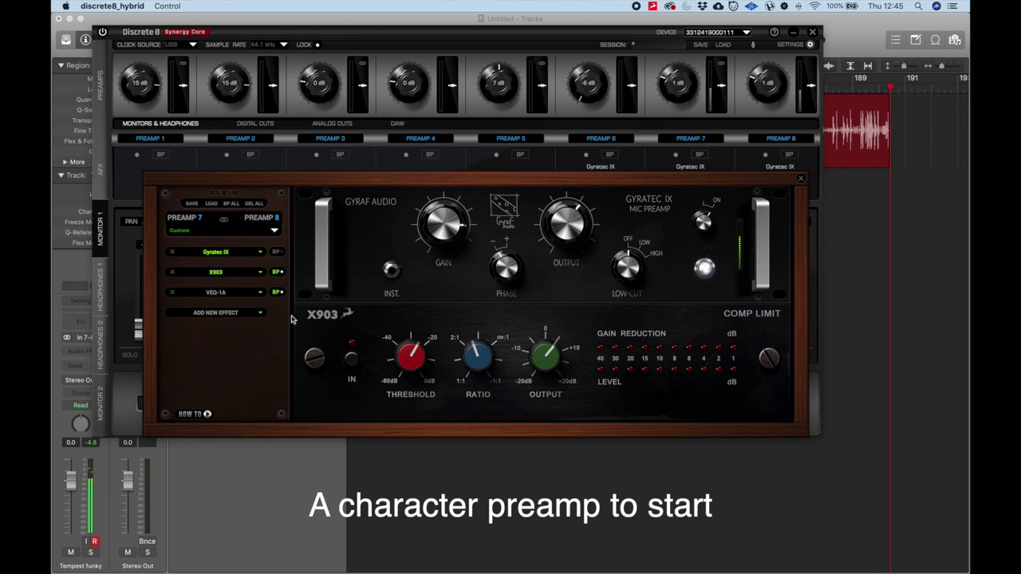
{"action": "left_click", "coordinate": [223, 294]}
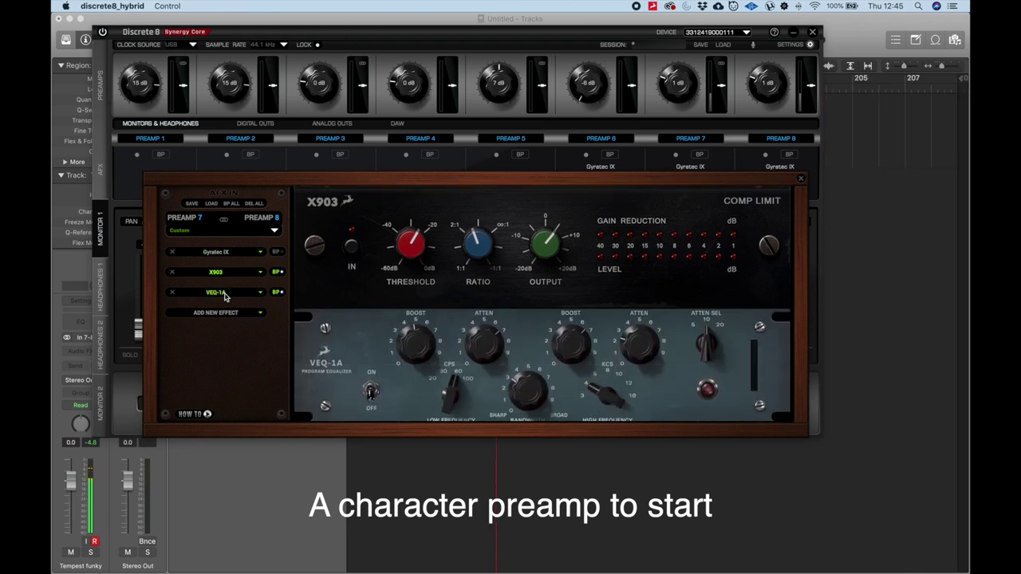
{"action": "left_click", "coordinate": [277, 292]}
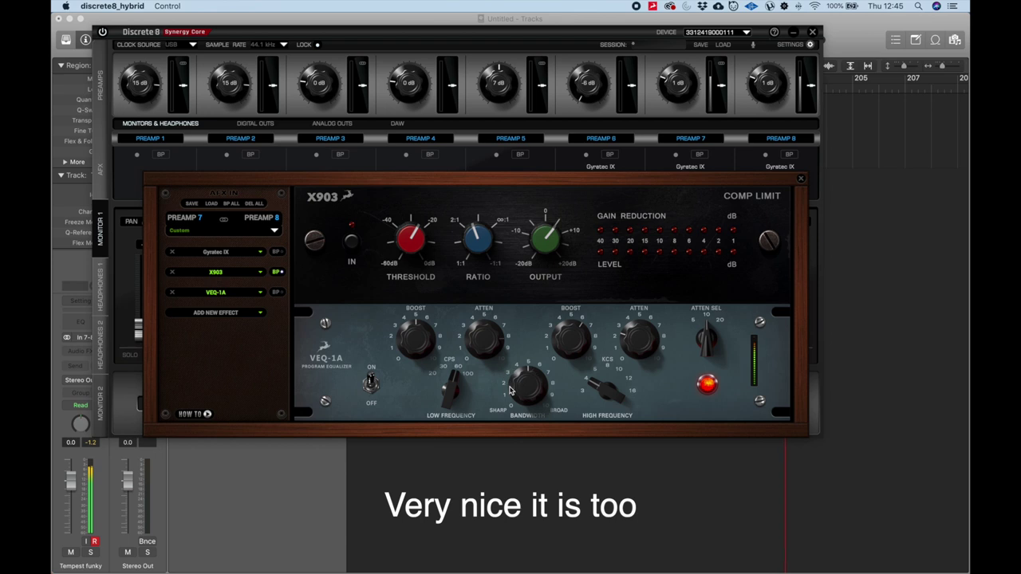
Step: Try different high-frequency and bandwidth settings on the VEQ-1A equalizer, and set its Atten Sel to 5
{"action": "left_click_drag", "start_coordinate": [603, 388], "coordinate": [596, 406]}
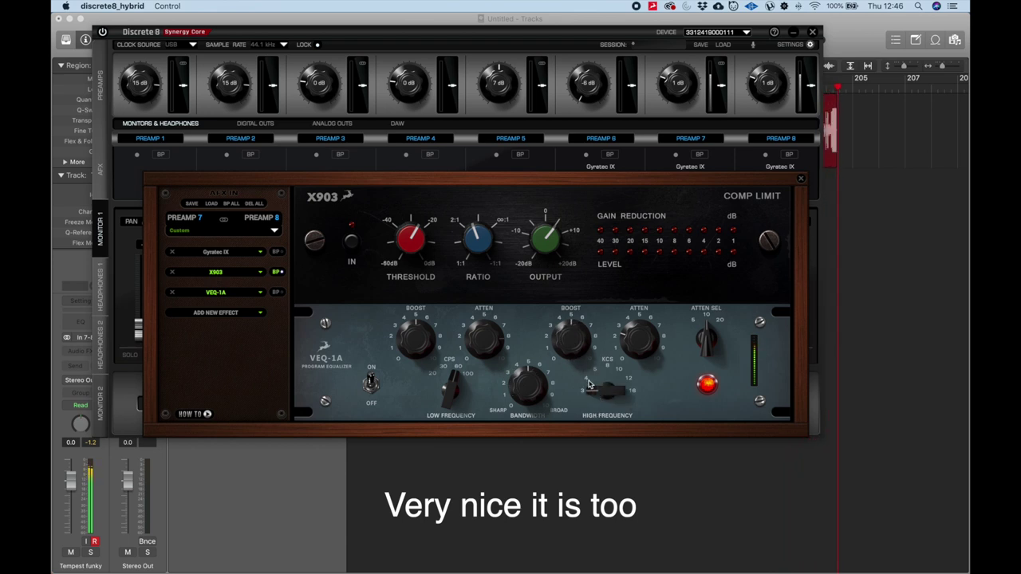
{"action": "left_click_drag", "start_coordinate": [594, 393], "coordinate": [592, 382]}
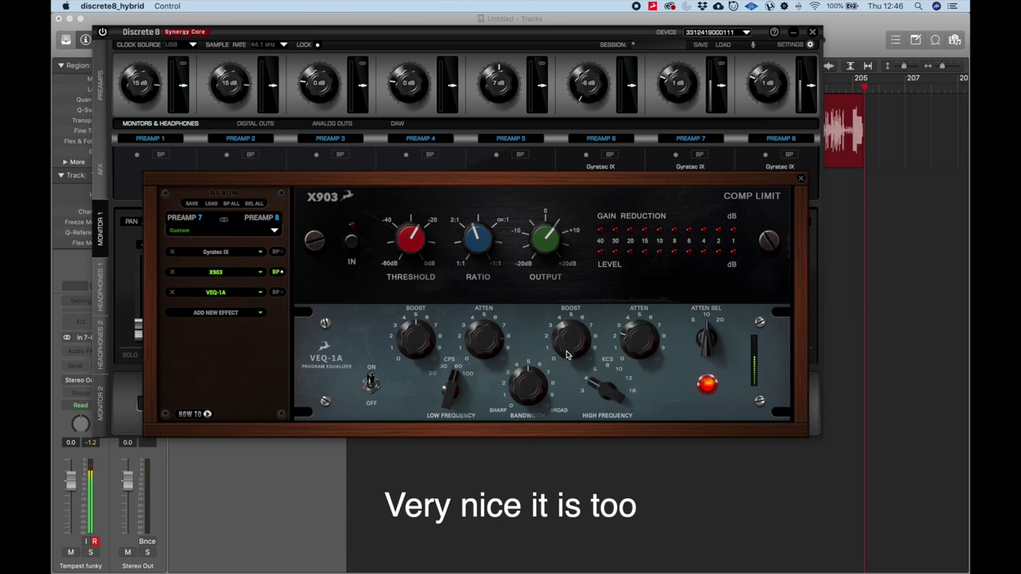
{"action": "left_click_drag", "start_coordinate": [528, 380], "coordinate": [516, 385]}
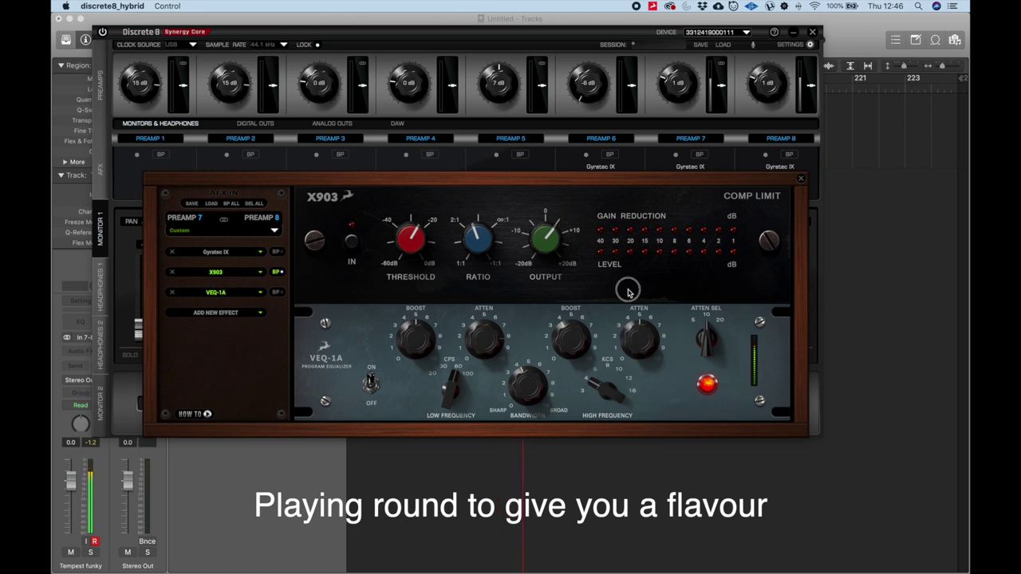
{"action": "left_click_drag", "start_coordinate": [706, 339], "coordinate": [675, 370]}
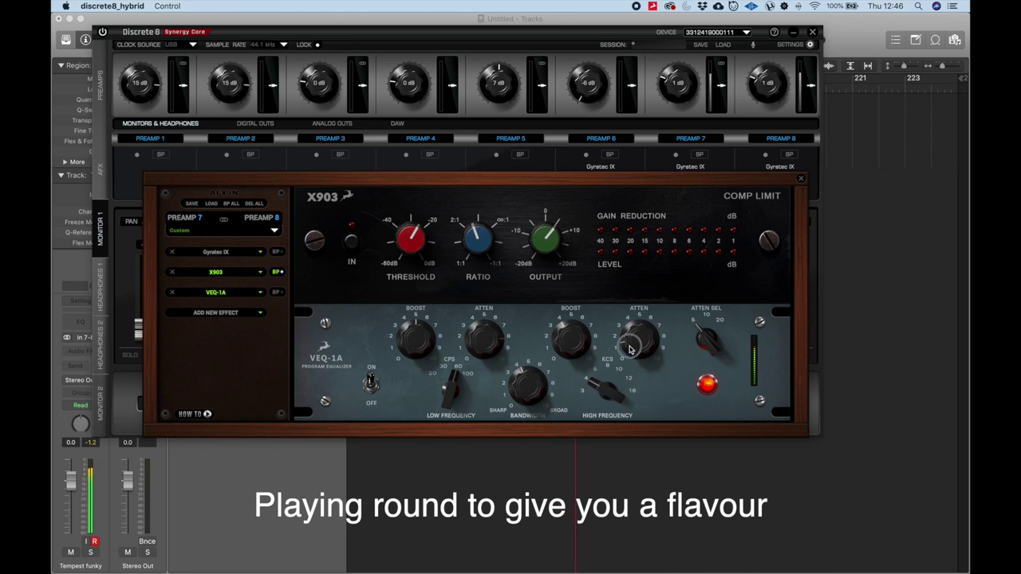
Step: Take the X903 compressor out of bypass and apply heavy compression with a lower threshold, higher ratio and raised output
{"action": "left_click", "coordinate": [276, 273]}
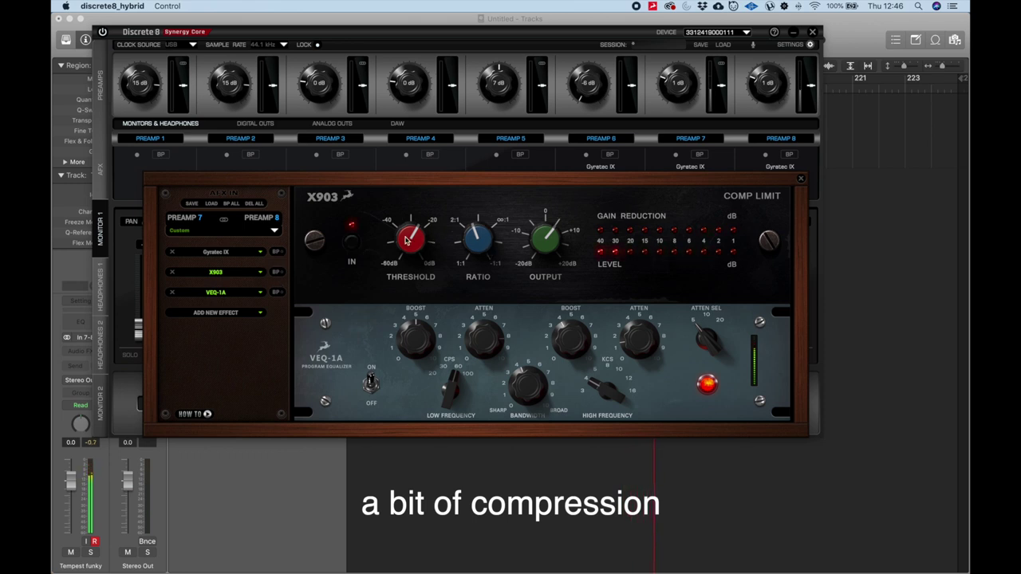
{"action": "left_click_drag", "start_coordinate": [415, 243], "coordinate": [405, 274]}
{"action": "left_click_drag", "start_coordinate": [473, 247], "coordinate": [468, 229]}
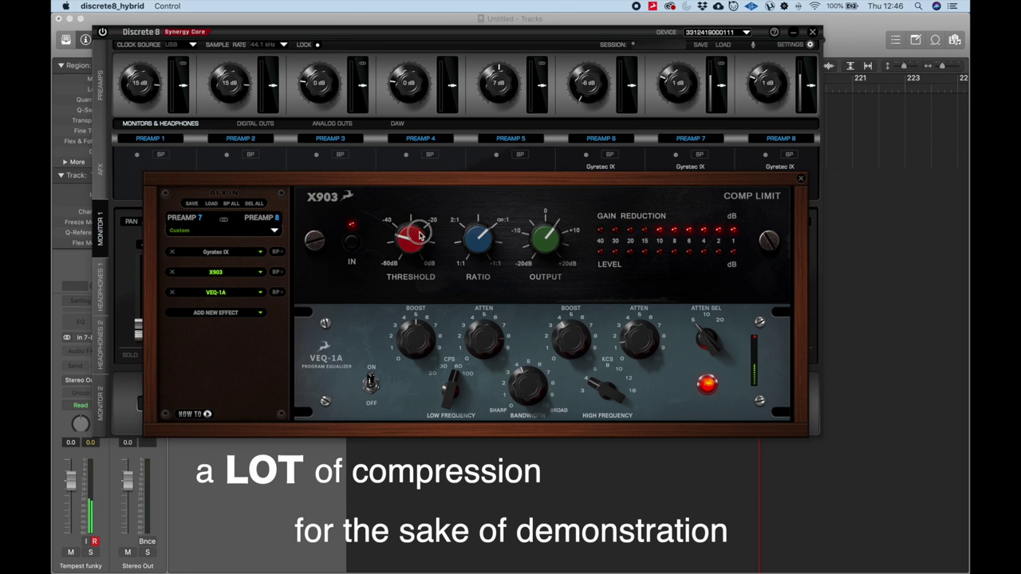
{"action": "left_click_drag", "start_coordinate": [546, 240], "coordinate": [546, 221]}
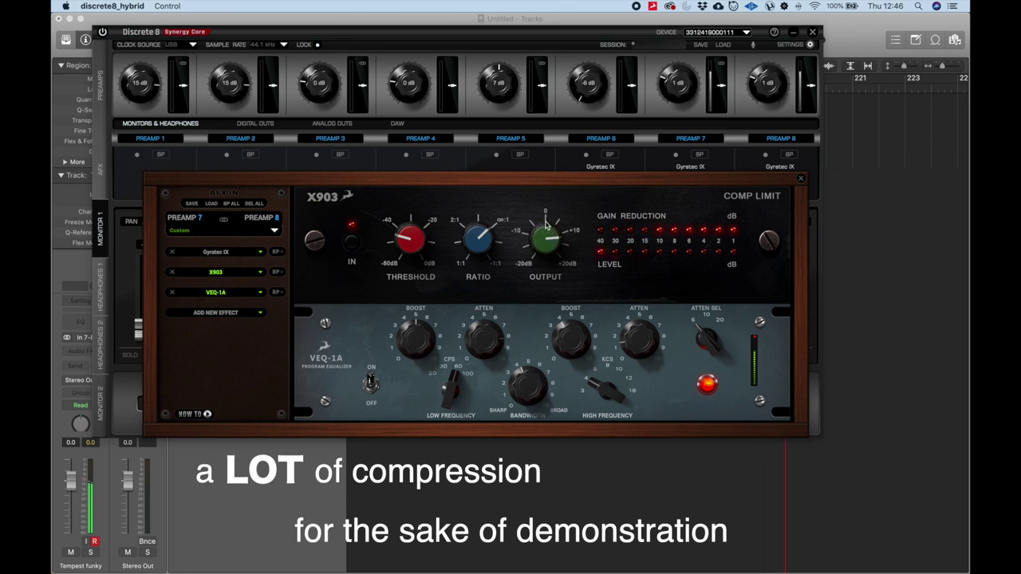
Step: Move the X903 compressor after the VEQ-1A with a slightly lower output, and compare the chain with all effects bypassed and active
{"action": "left_click_drag", "start_coordinate": [233, 276], "coordinate": [231, 306]}
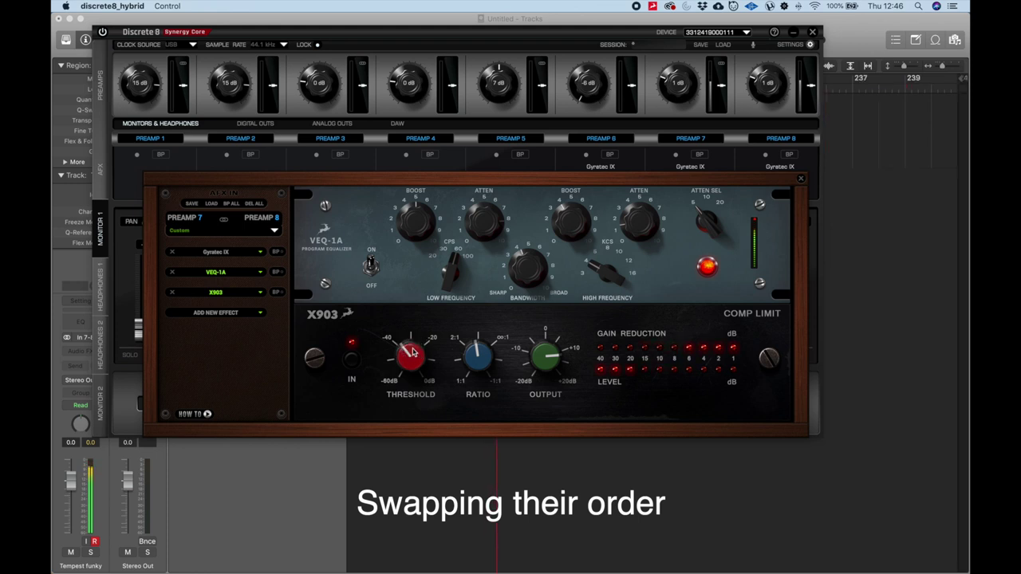
{"action": "left_click_drag", "start_coordinate": [541, 360], "coordinate": [540, 377]}
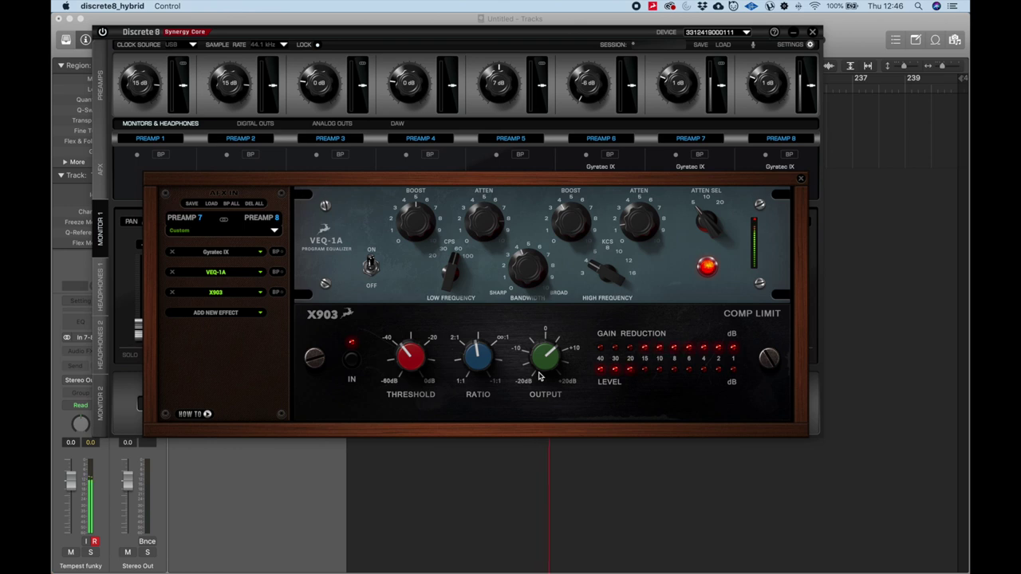
{"action": "left_click", "coordinate": [231, 204]}
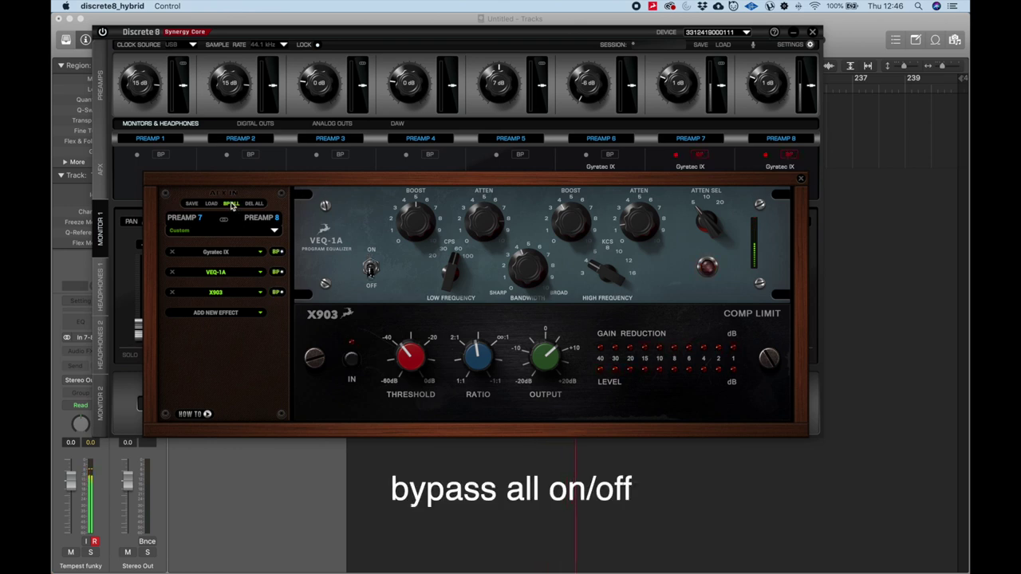
{"action": "left_click", "coordinate": [232, 204]}
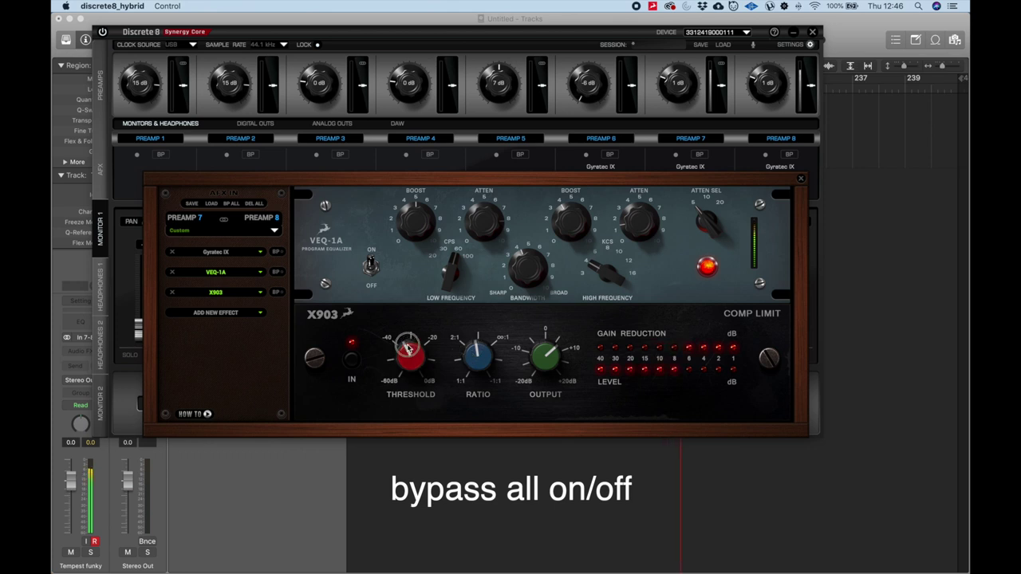
Step: Add the Top30 (UK) Bright guitar amp after the X903 compressor and adjust its treble
{"action": "left_click", "coordinate": [223, 312]}
{"action": "mouse_move", "coordinate": [222, 443]}
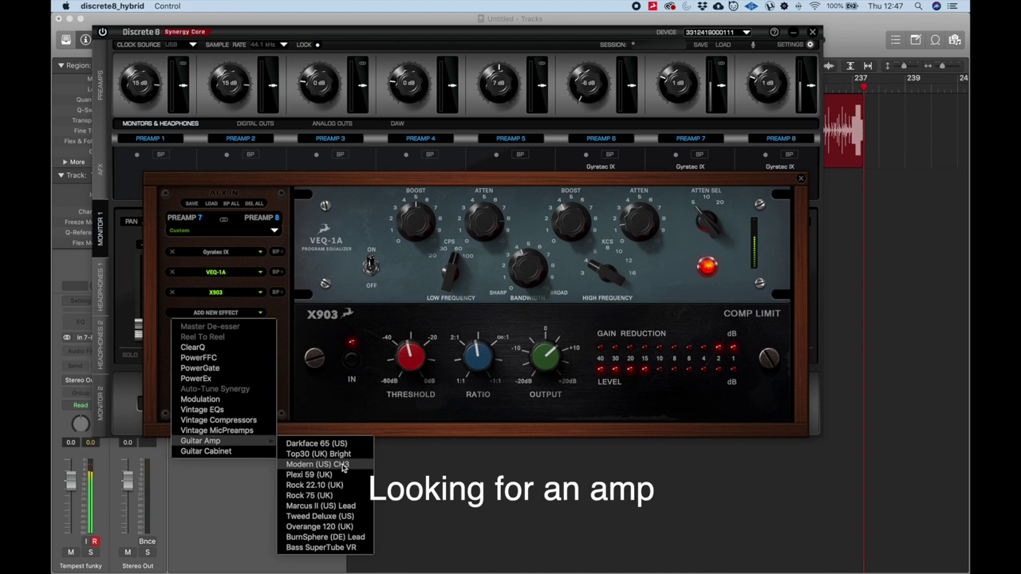
{"action": "left_click", "coordinate": [335, 454]}
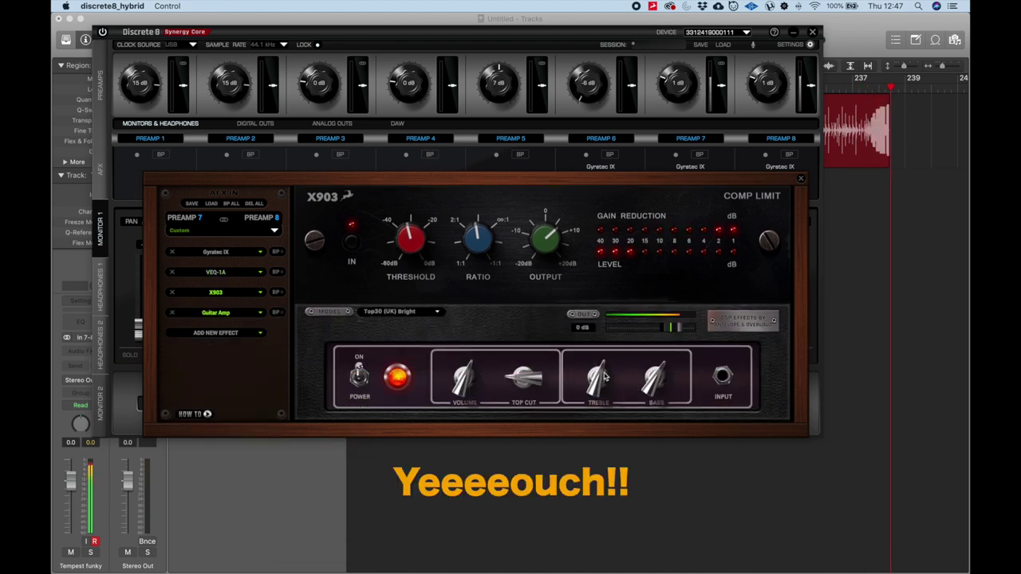
{"action": "left_click_drag", "start_coordinate": [614, 375], "coordinate": [581, 433]}
Step: Switch the guitar amp model to Plexi 59 (UK), lower its volume and raise its output level
{"action": "left_click", "coordinate": [415, 315]}
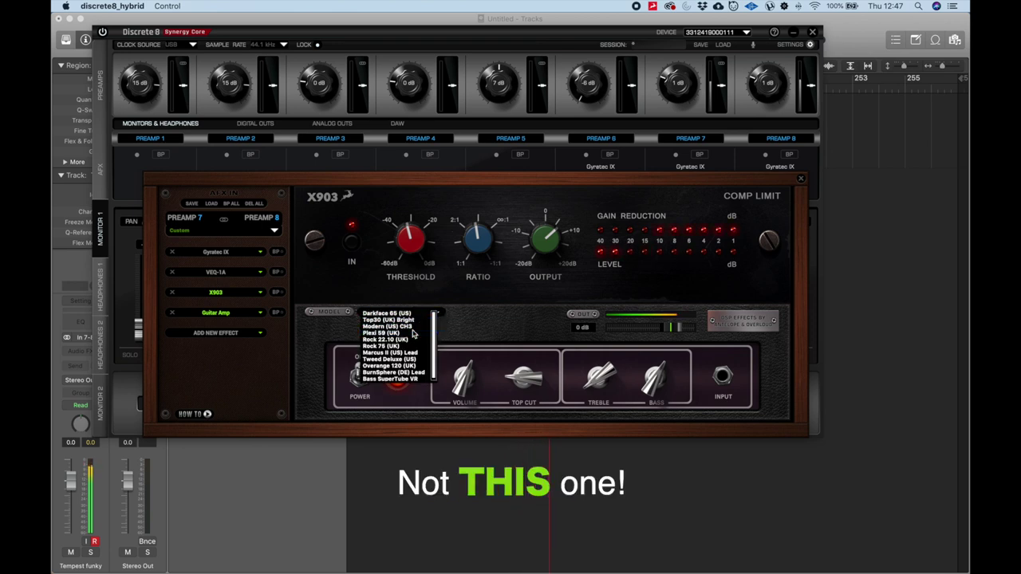
{"action": "left_click", "coordinate": [408, 332]}
{"action": "left_click_drag", "start_coordinate": [678, 381], "coordinate": [668, 424]}
{"action": "left_click_drag", "start_coordinate": [677, 329], "coordinate": [682, 329]}
{"action": "left_click", "coordinate": [677, 380]}
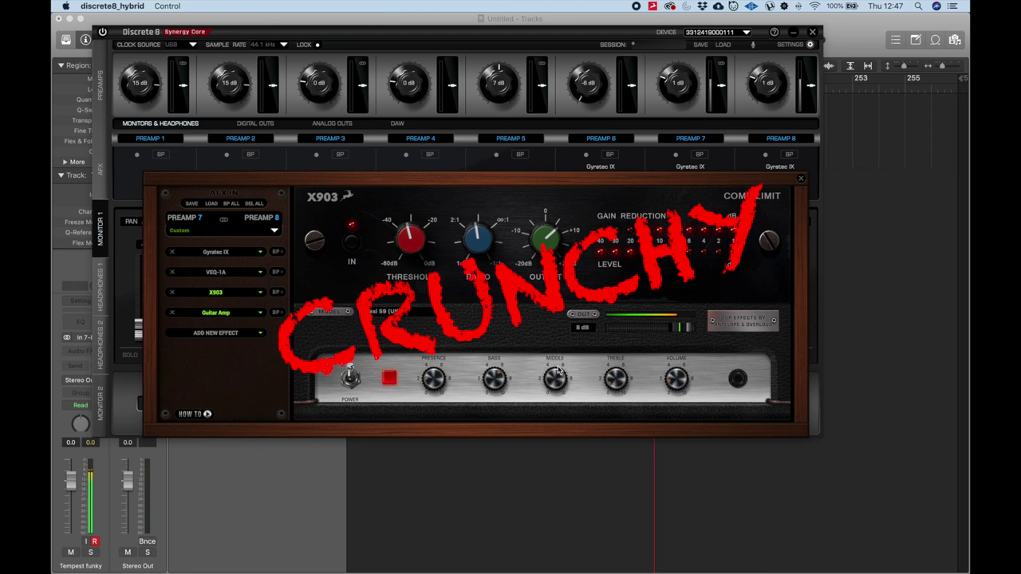
Step: Fine-tune the bass, presence and volume of the Plexi 59 (UK) amp
{"action": "left_click_drag", "start_coordinate": [493, 378], "coordinate": [491, 397]}
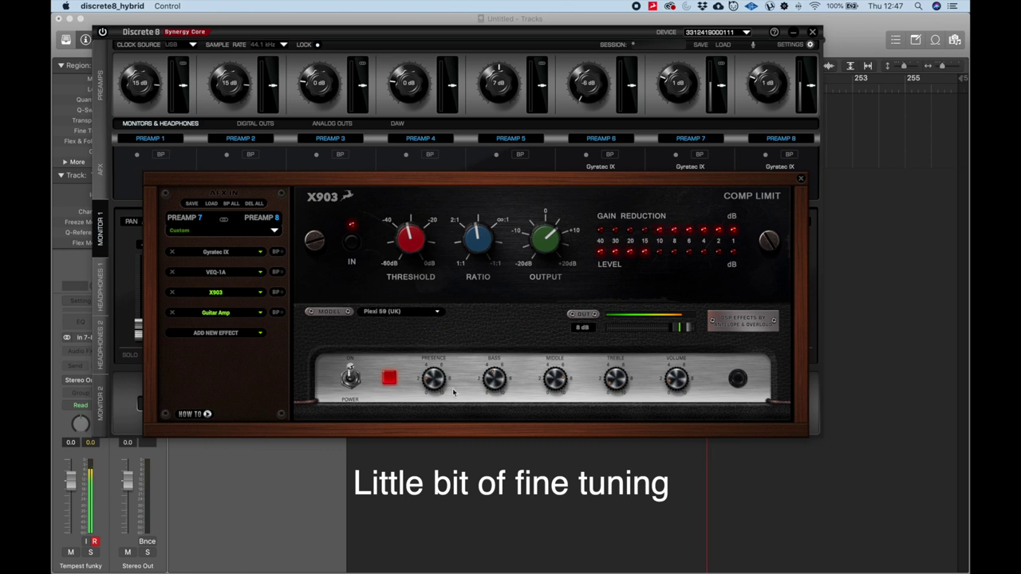
{"action": "left_click_drag", "start_coordinate": [433, 378], "coordinate": [422, 352]}
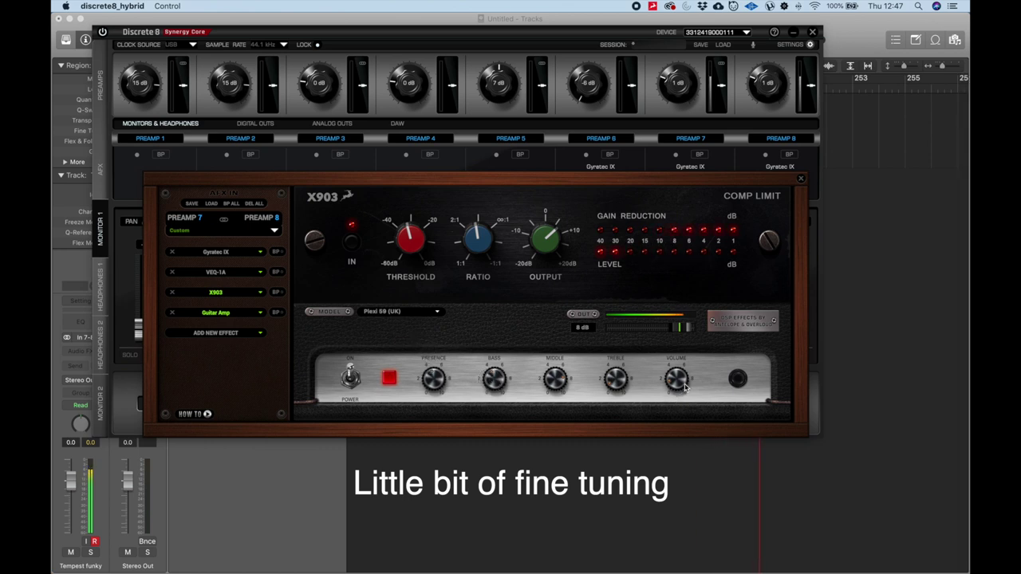
{"action": "left_click_drag", "start_coordinate": [677, 377], "coordinate": [677, 368]}
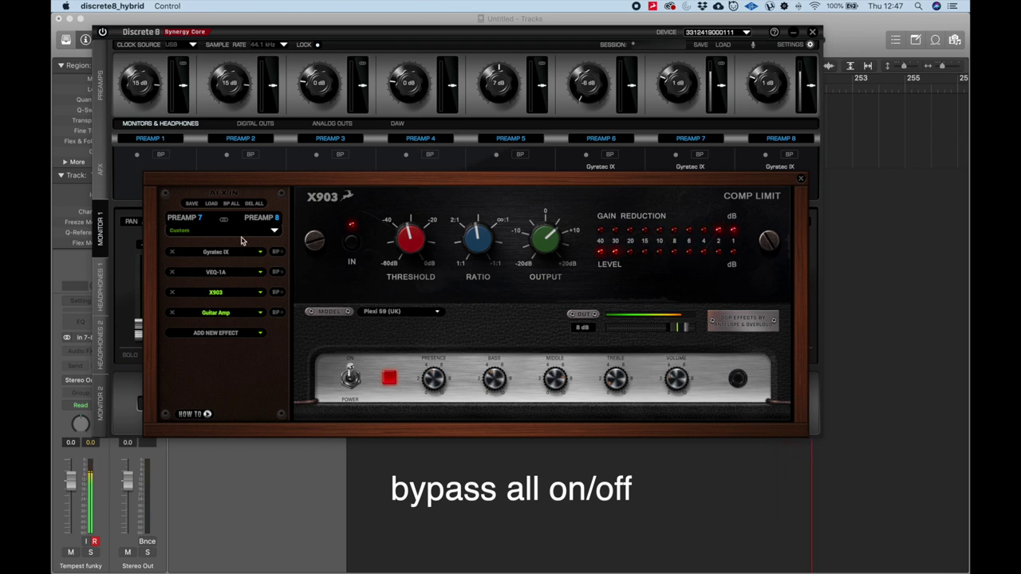
Step: Set the guitar amp's output level to 0 dB, comparing the chain with all effects bypassed and active before and after
{"action": "left_click", "coordinate": [232, 204]}
{"action": "left_click", "coordinate": [232, 205]}
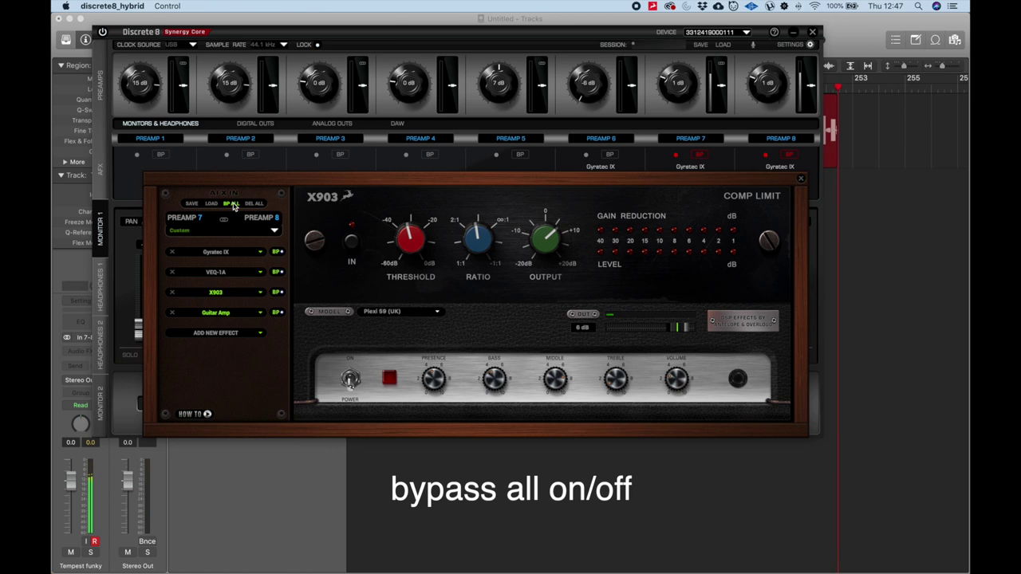
{"action": "left_click_drag", "start_coordinate": [675, 327], "coordinate": [655, 327]}
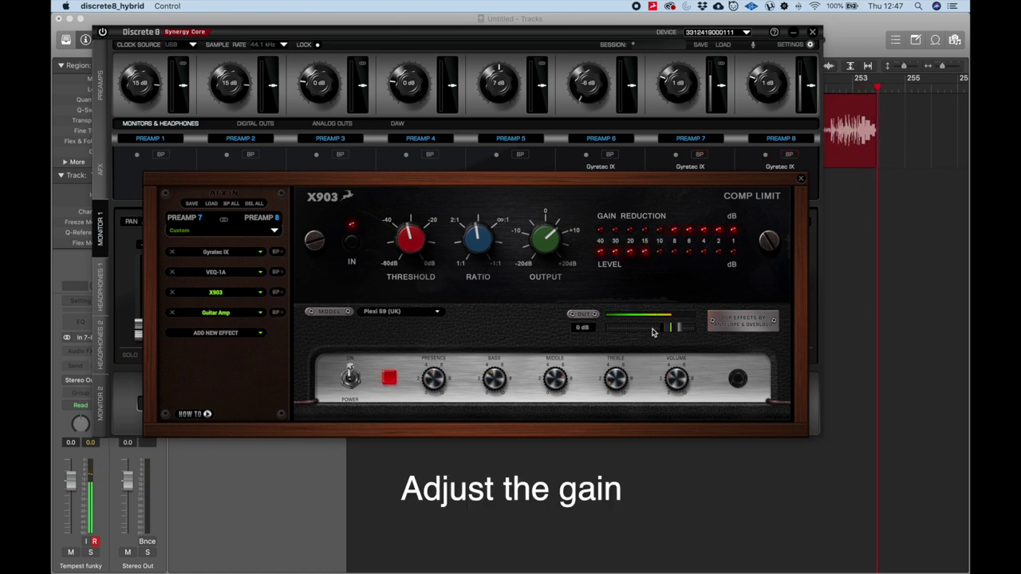
{"action": "left_click", "coordinate": [232, 204]}
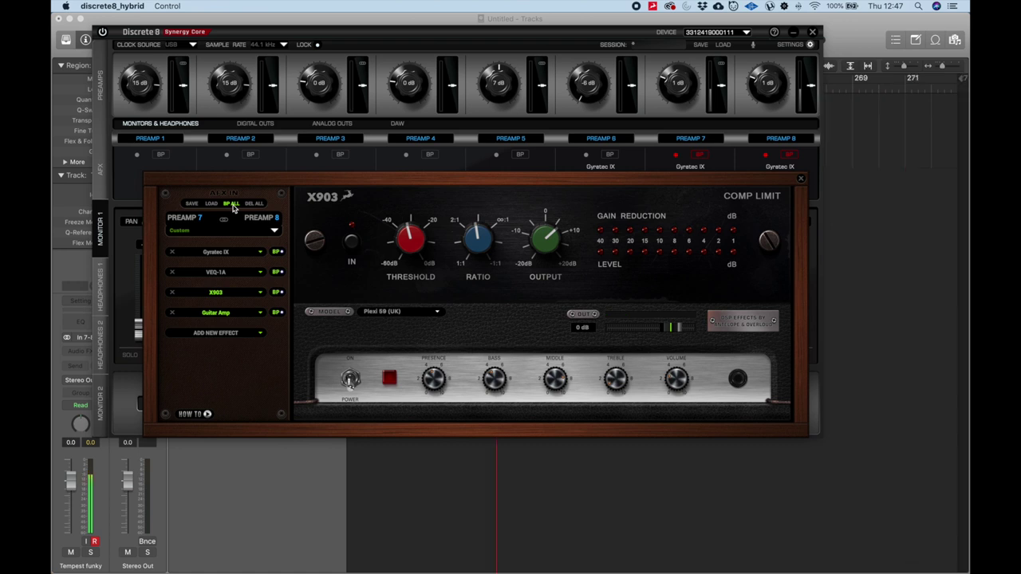
{"action": "left_click", "coordinate": [232, 204]}
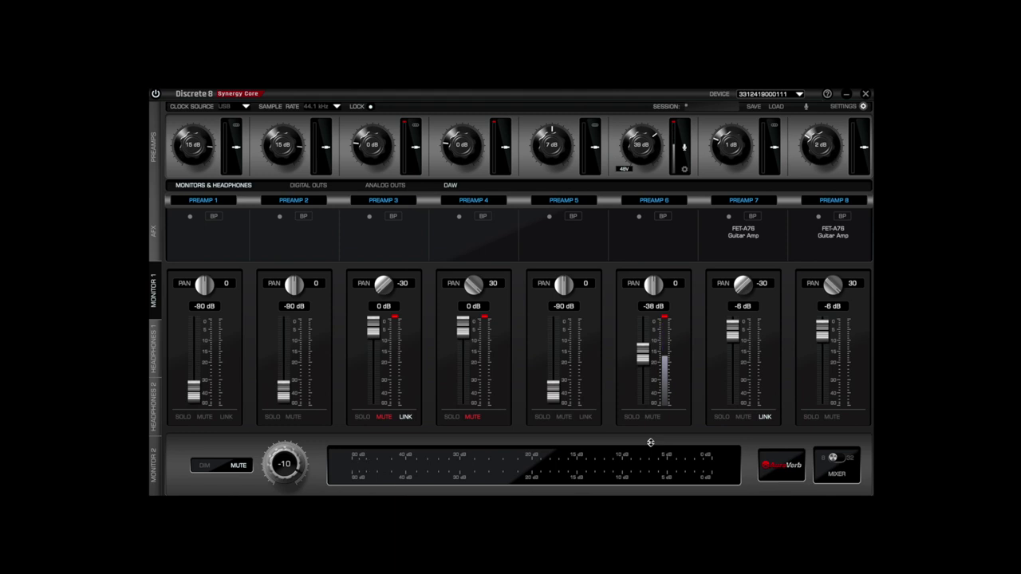
Step: Show the AuraVerb reverb from the Monitor 1 mix
{"action": "left_click", "coordinate": [781, 463]}
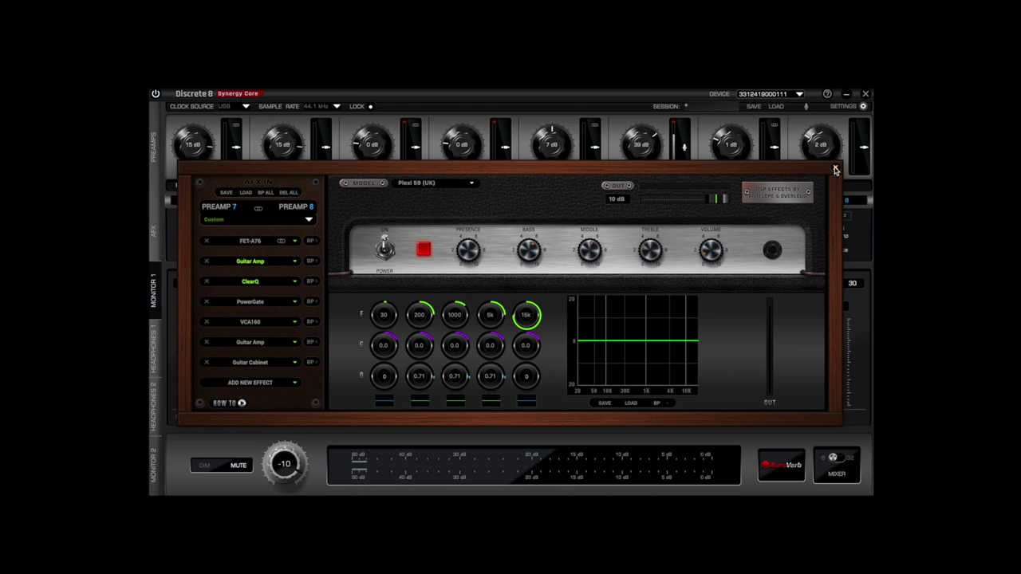
Step: Close the effects rack of Preamps 7 and 8 and lower the Preamp 6 gain to 29 dB
{"action": "left_click", "coordinate": [835, 169]}
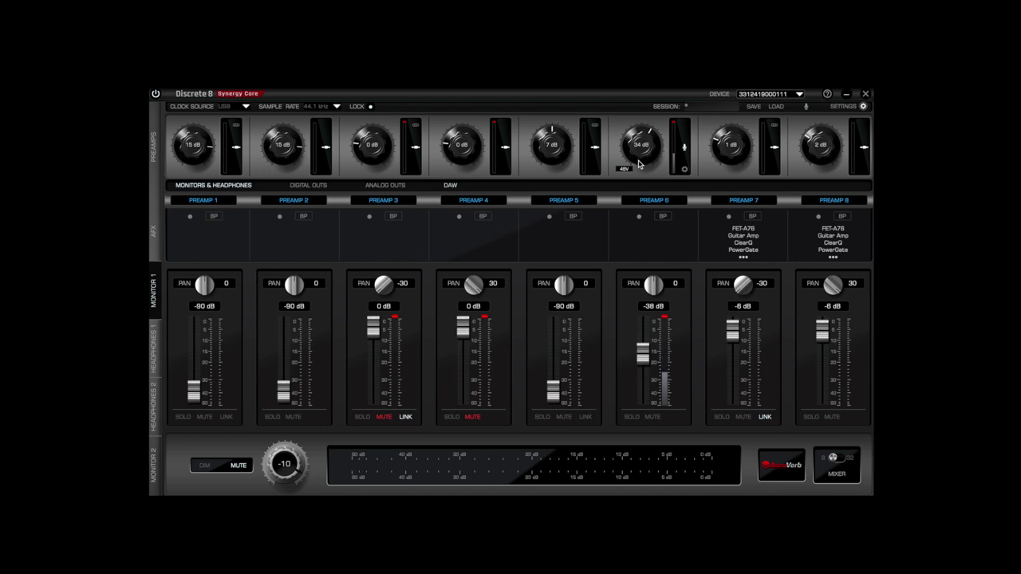
{"action": "left_click_drag", "start_coordinate": [634, 151], "coordinate": [634, 162]}
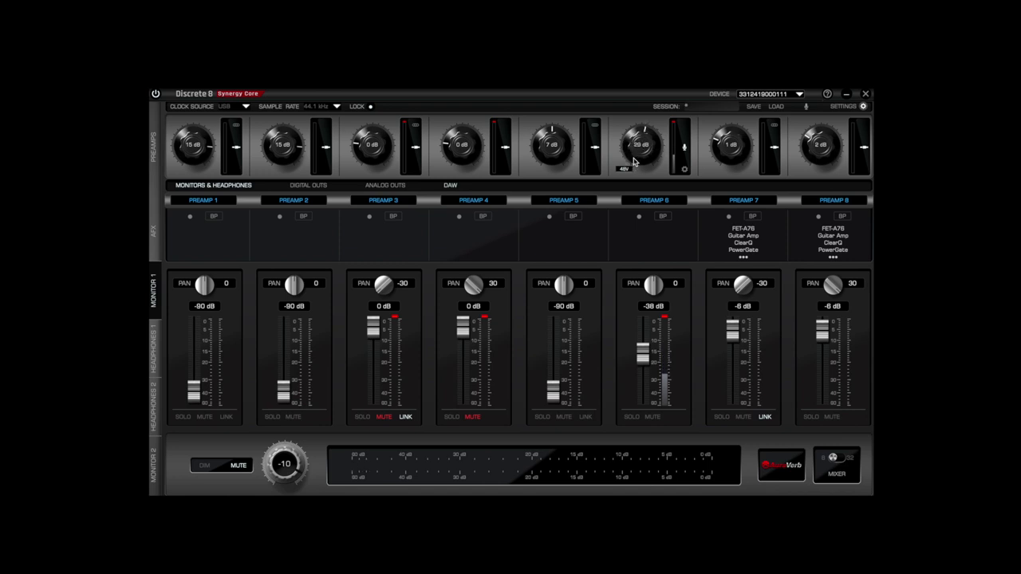